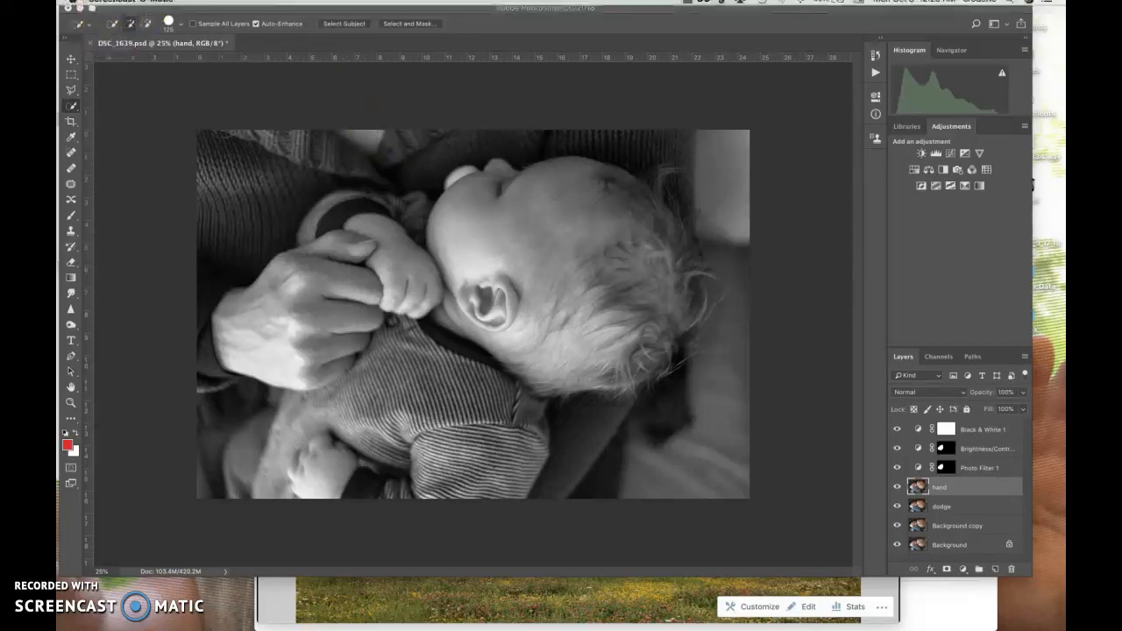
Start saving the photo under Save As and choose the JPEG folder inside Student Work as its destination
click(207, 107)
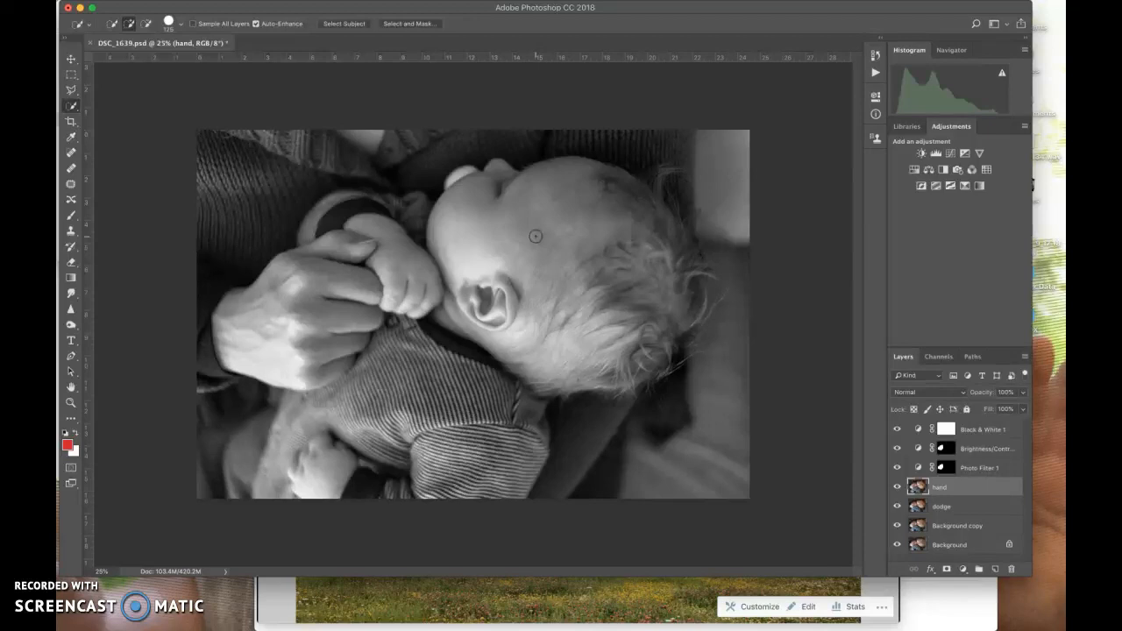
mouse_move(427, 10)
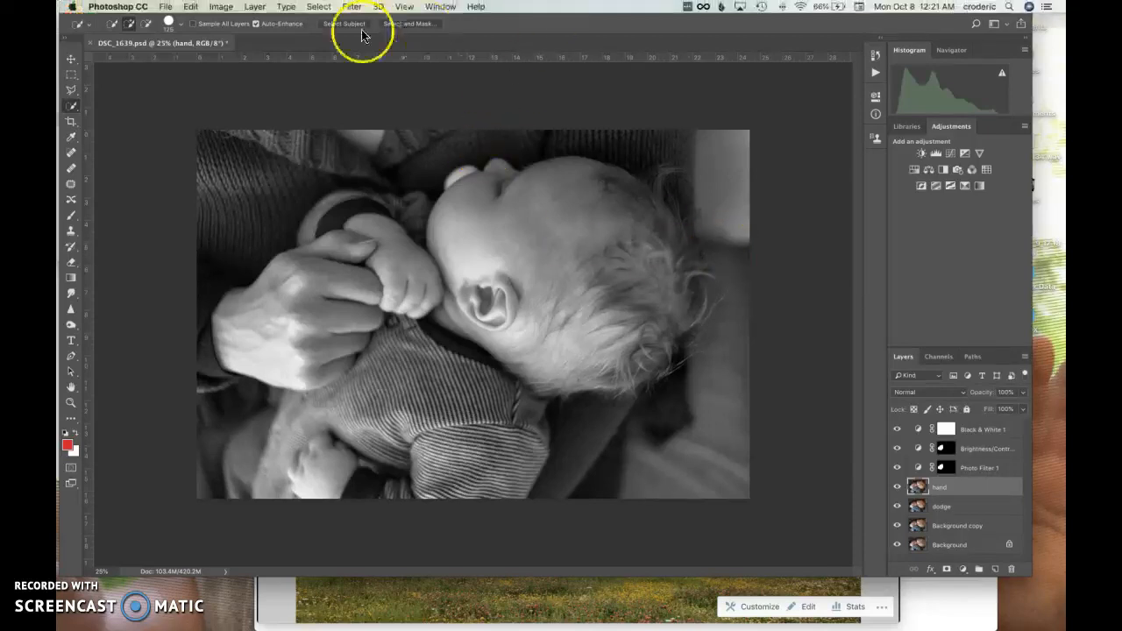
click(165, 7)
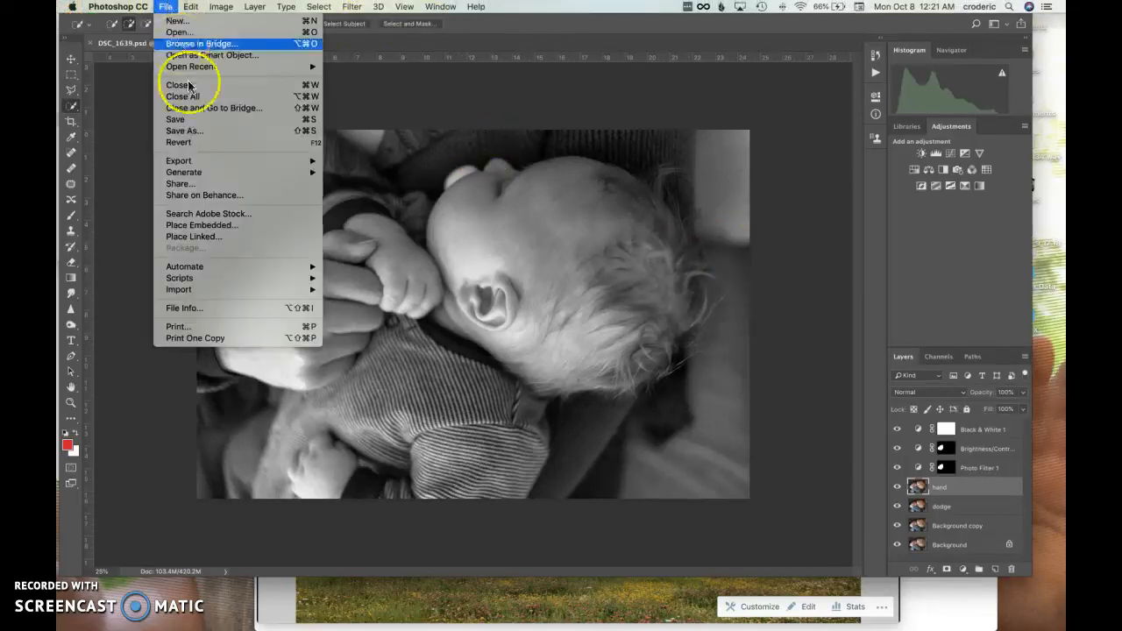
click(196, 132)
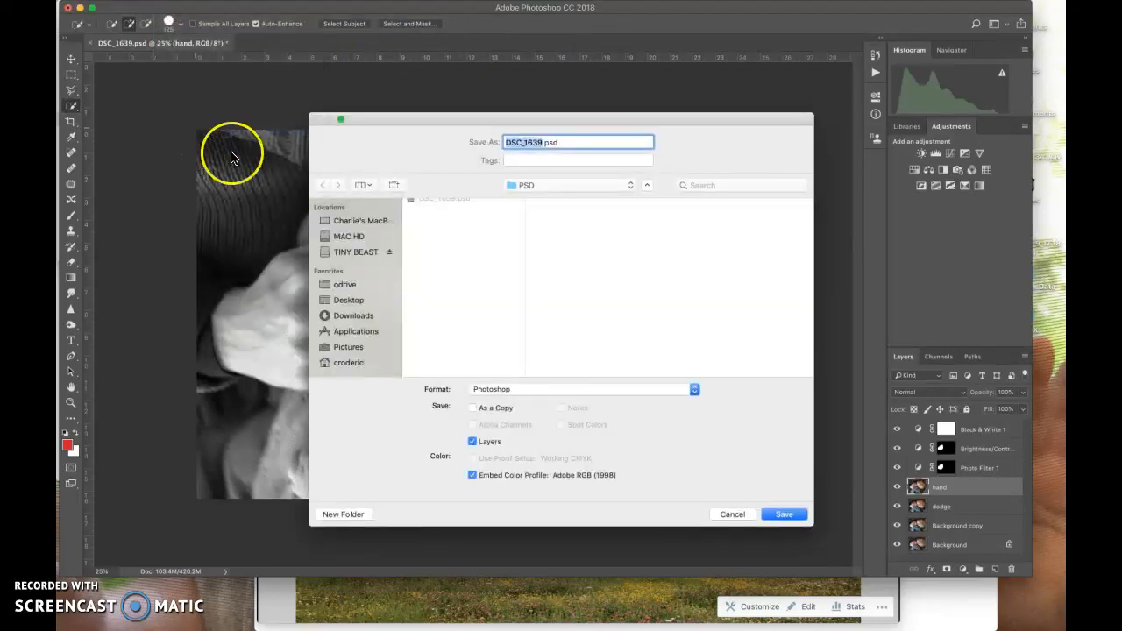
click(531, 185)
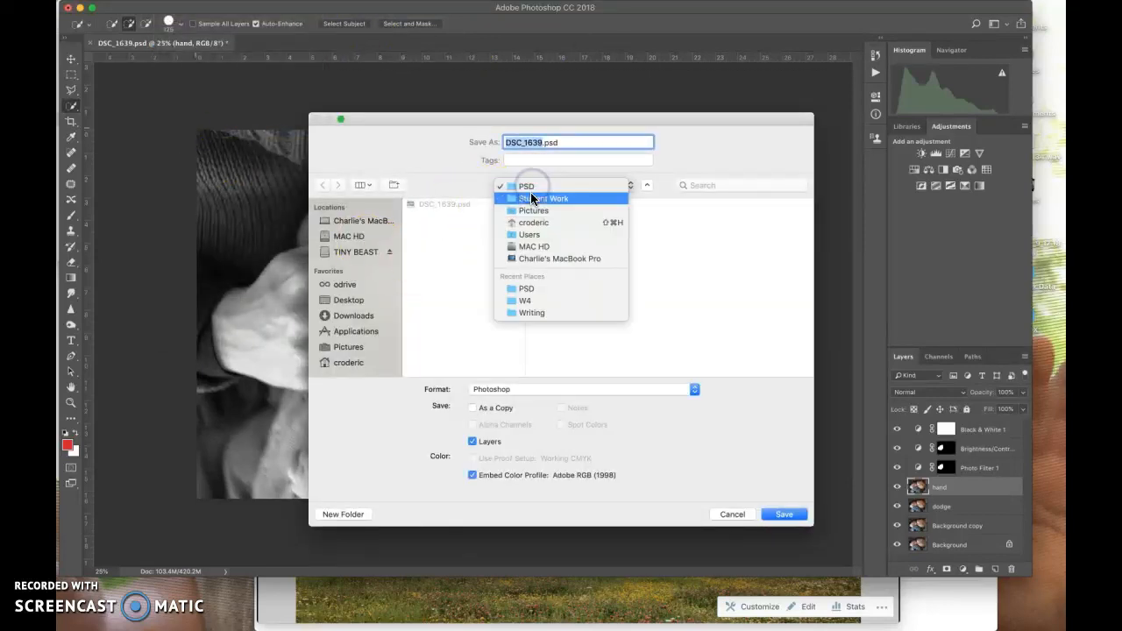
click(532, 199)
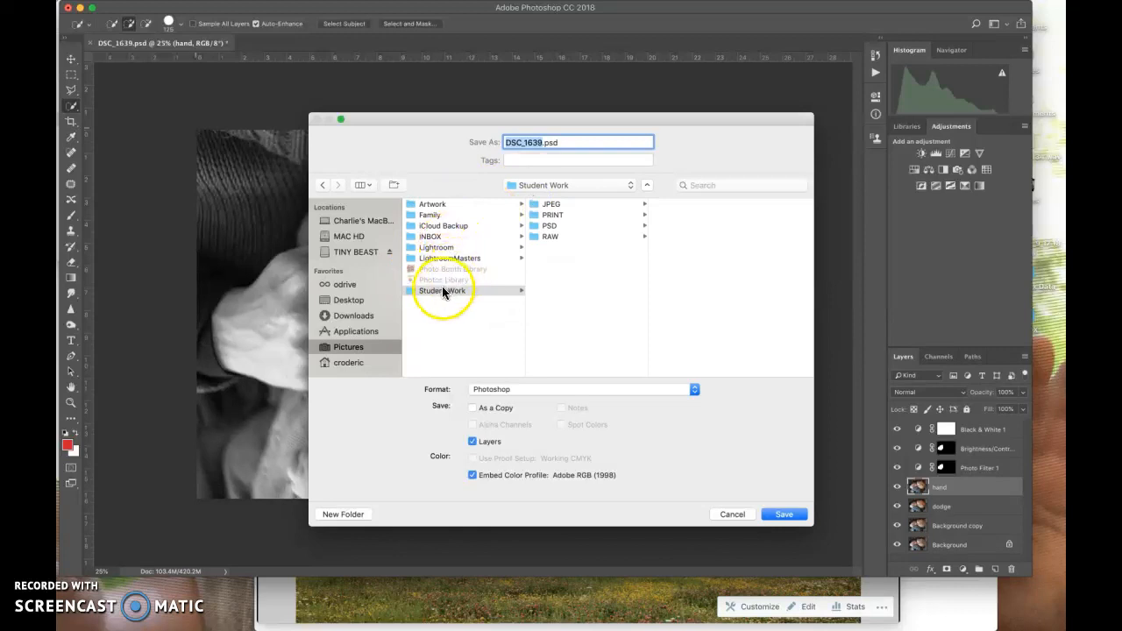
click(557, 205)
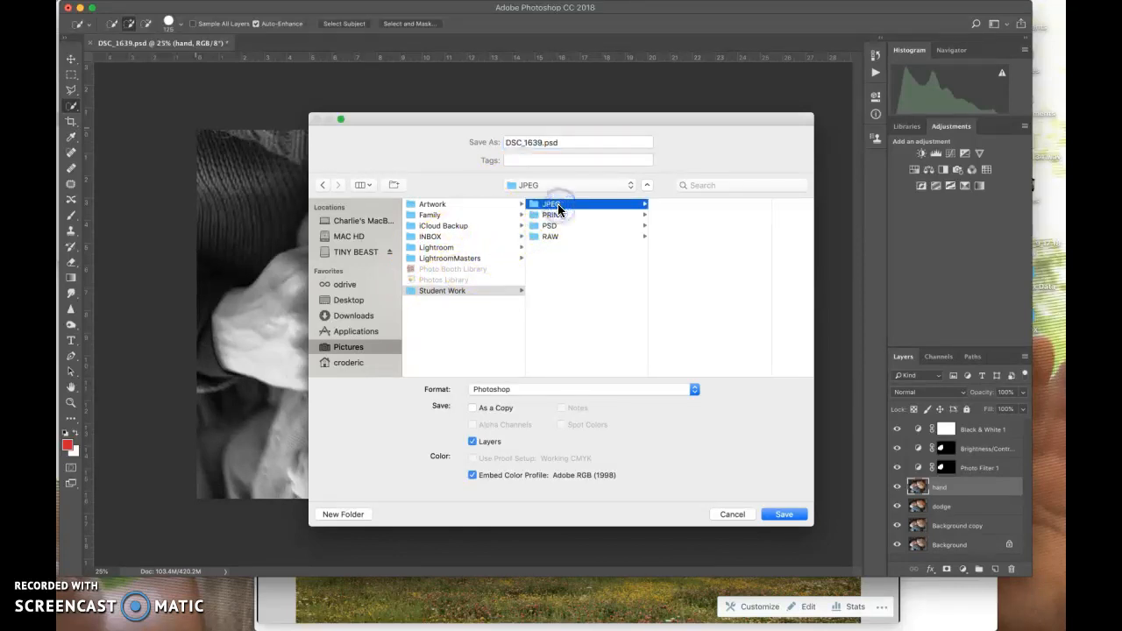
Set the format to JPEG and save DSC_1639.jpg at maximum quality 12 with the Progressive option
click(556, 391)
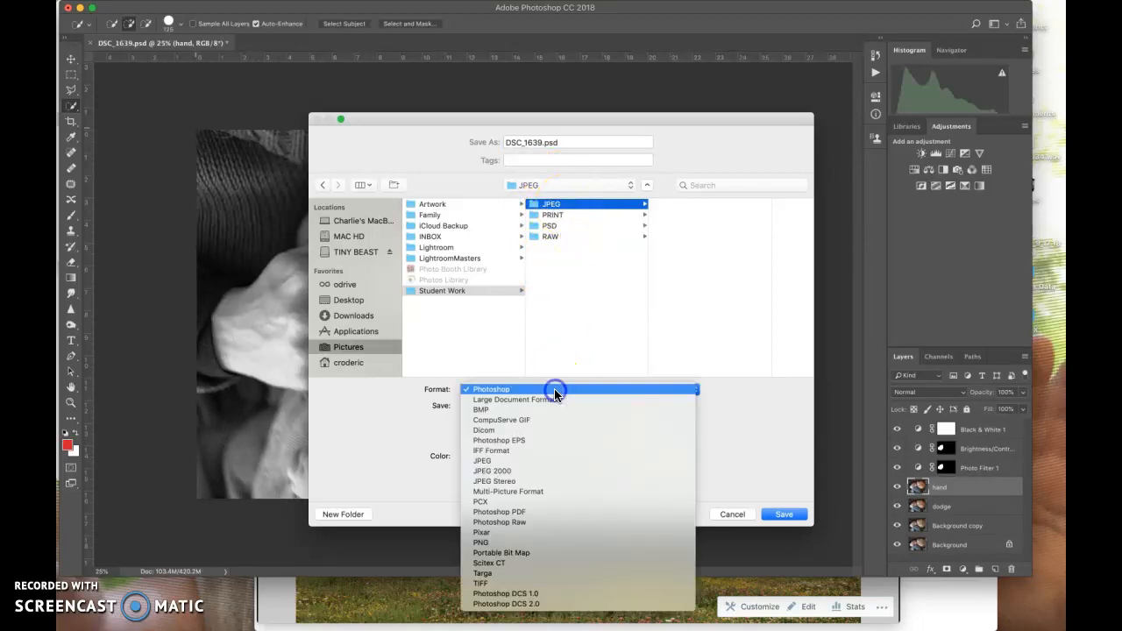
click(504, 461)
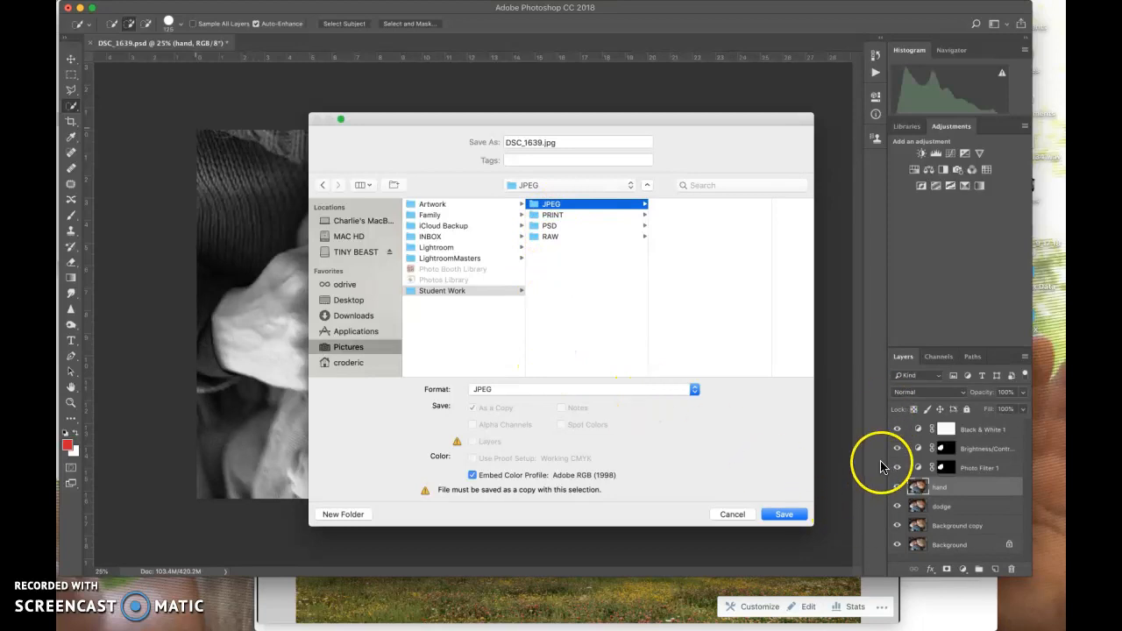
click(785, 515)
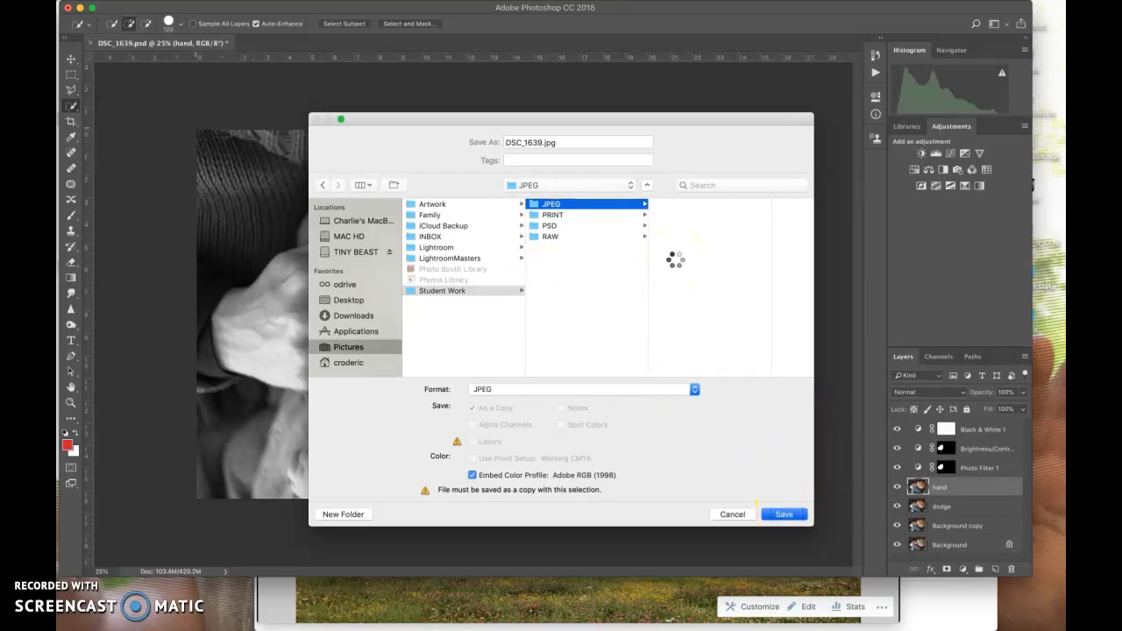
click(782, 515)
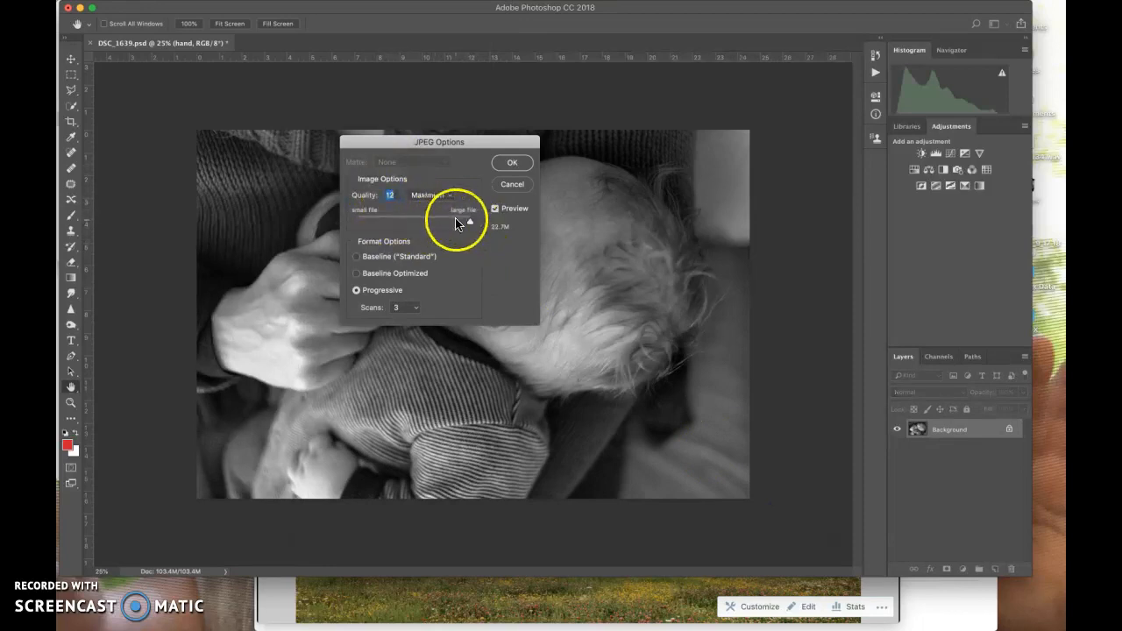
click(511, 165)
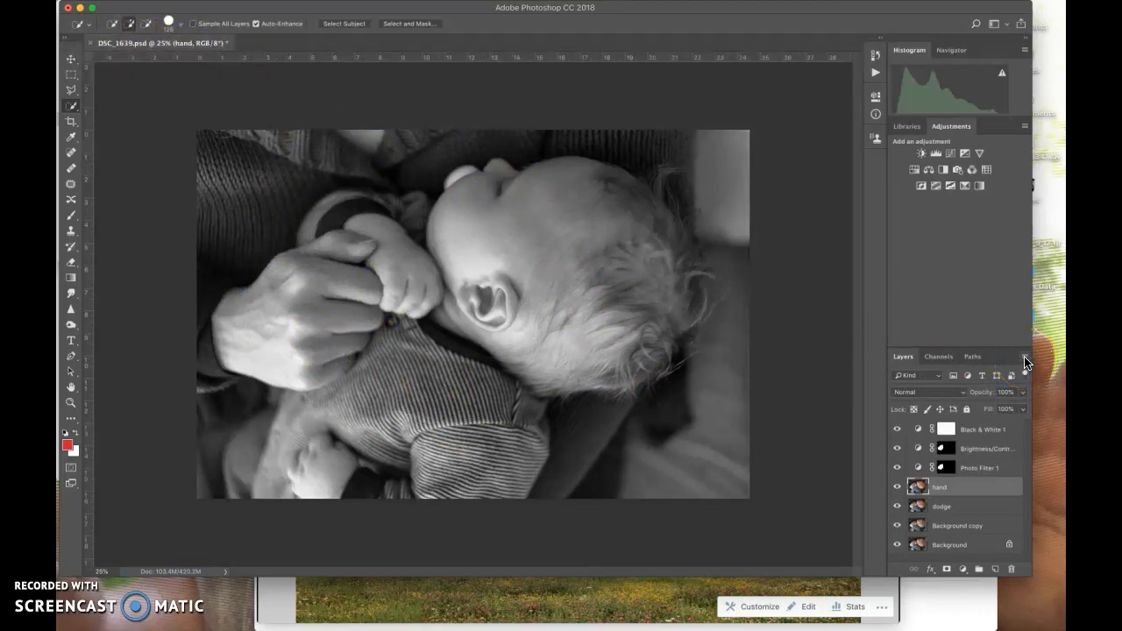
Reveal the document in Finder and select DSC_1639.jpg in the neighbouring JPEG folder
right_click(145, 46)
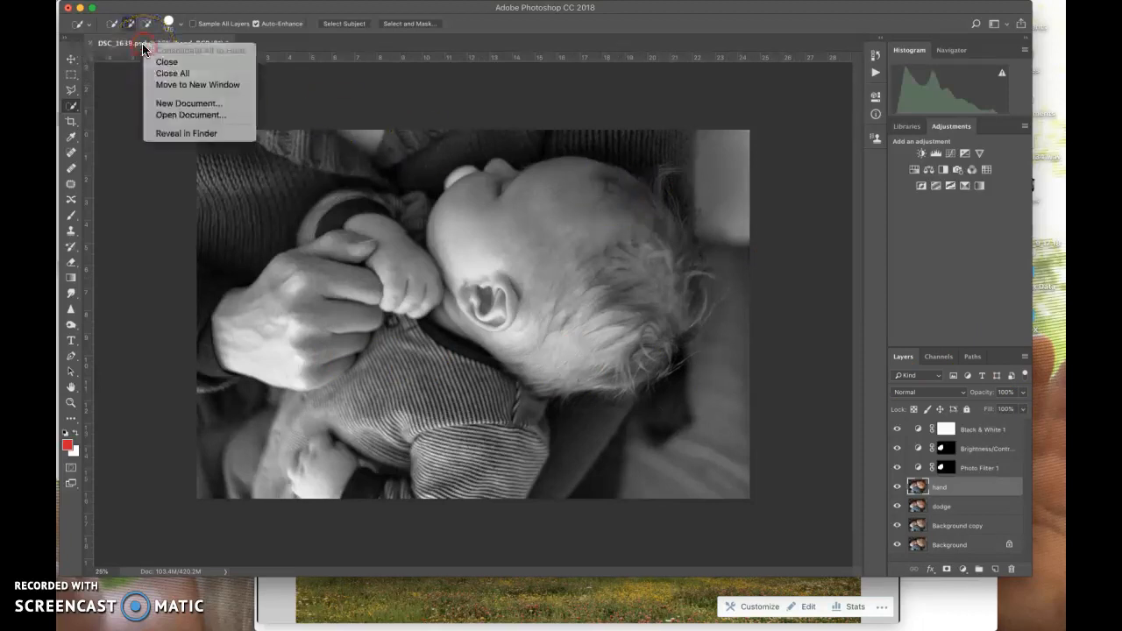
click(180, 134)
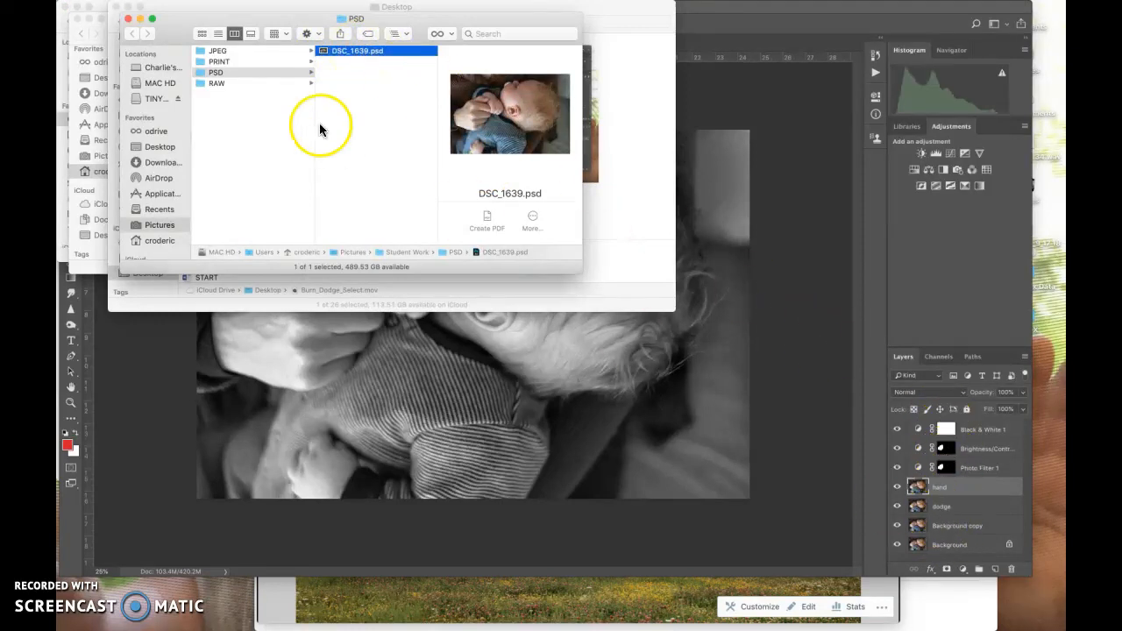
click(239, 51)
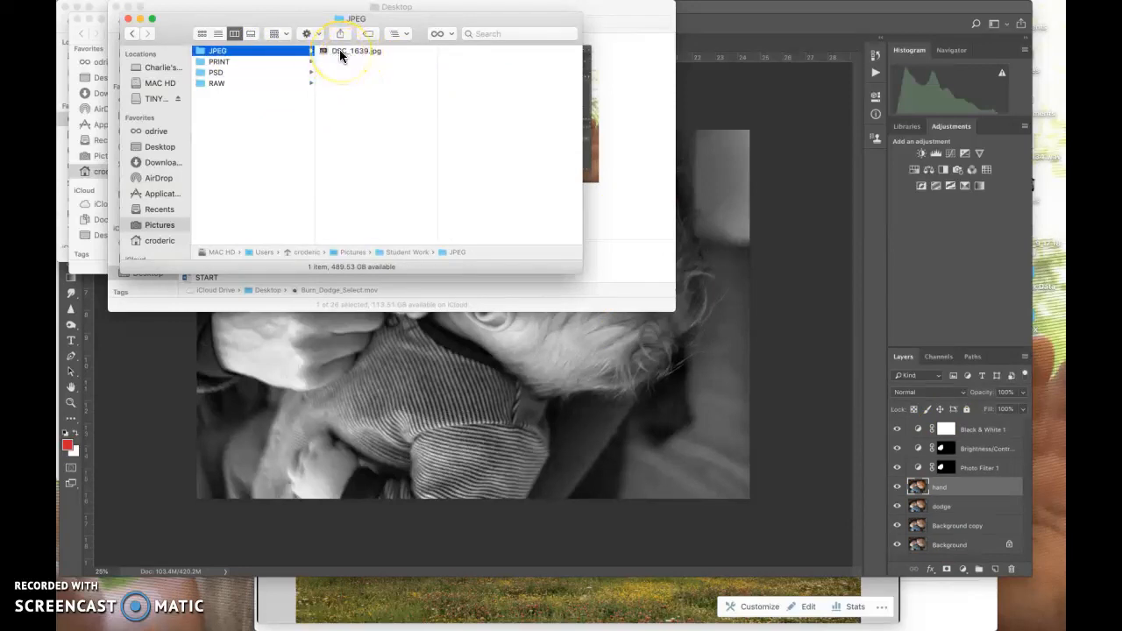
click(341, 53)
View DSC_1639.jpg in Preview, close it, and open the file in Photoshop
double_click(323, 55)
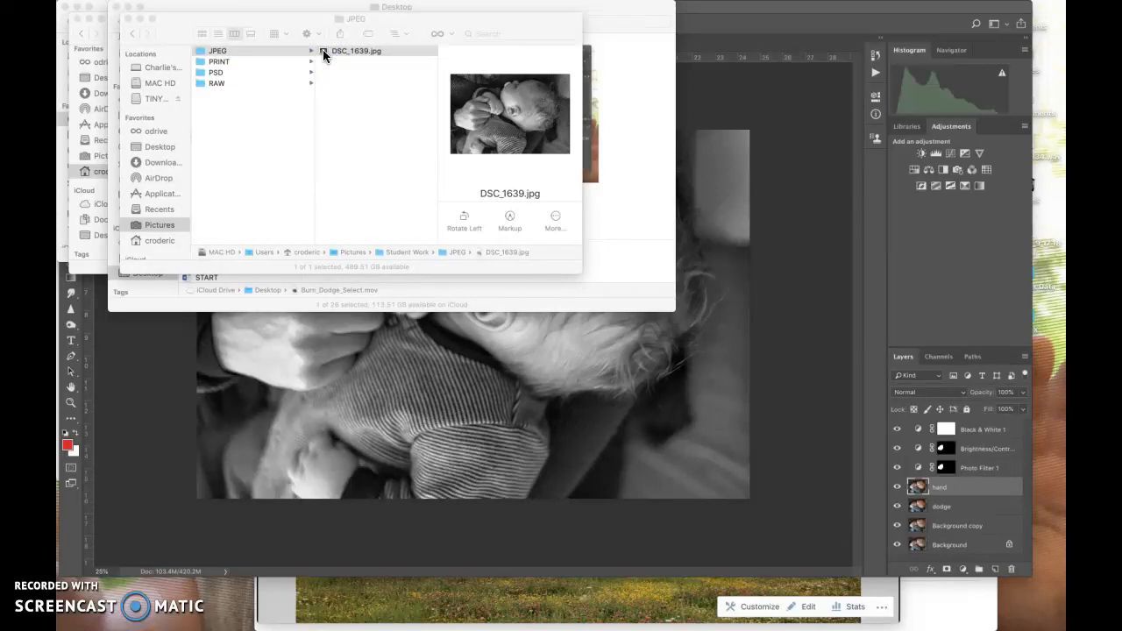
double_click(322, 50)
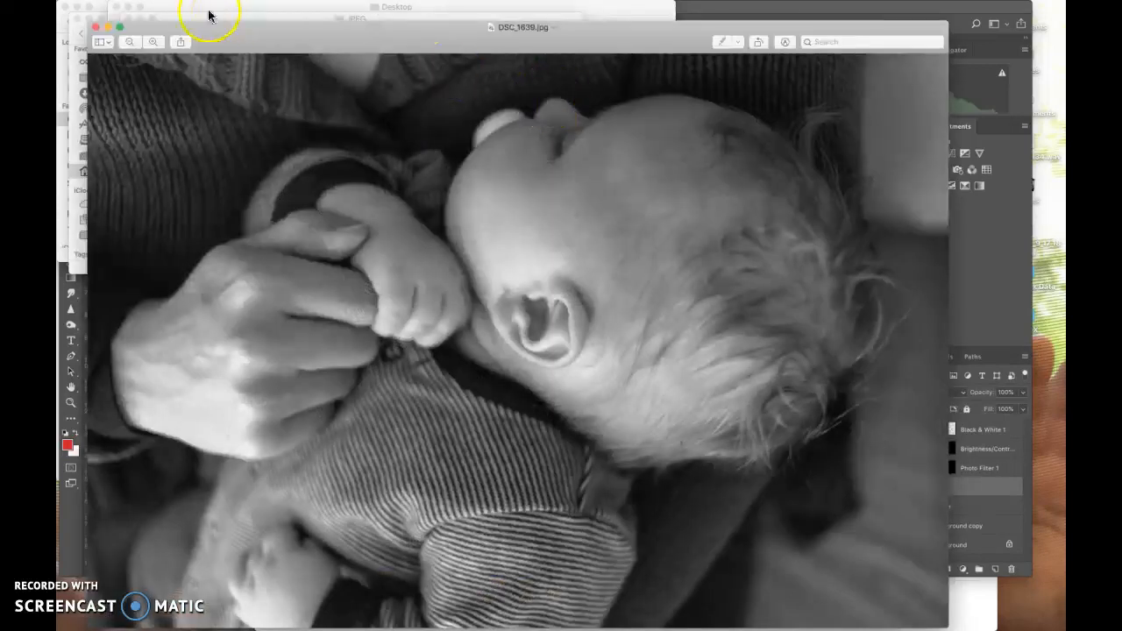
click(96, 29)
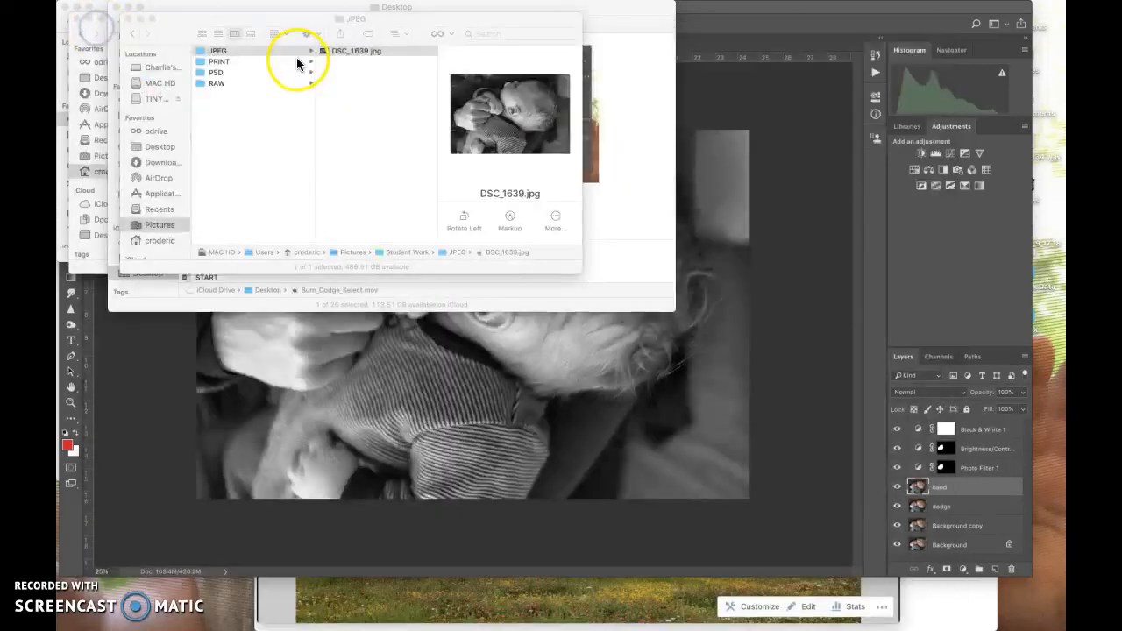
drag(325, 53, 606, 617)
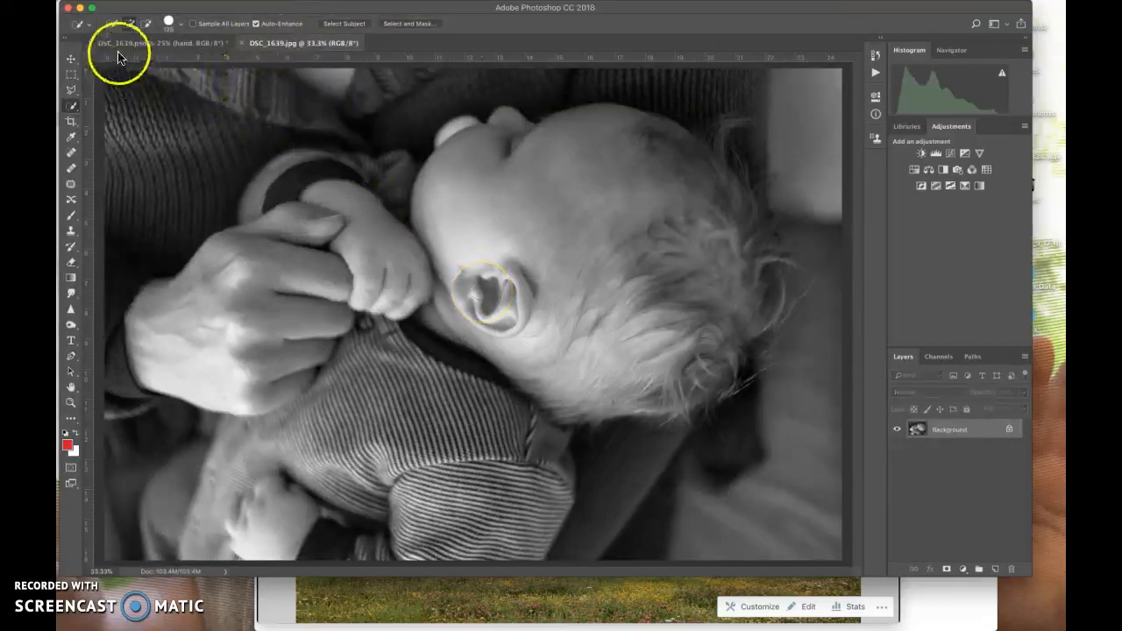
Return to the DSC_1639.psd document and flatten all its layers into a single Background layer
click(117, 43)
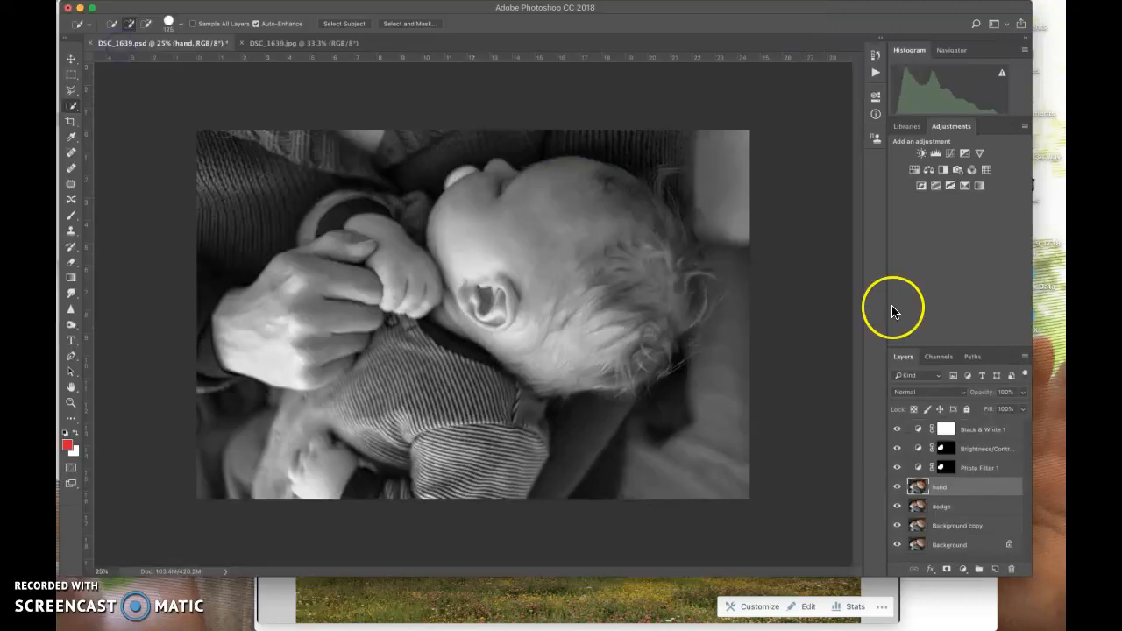
click(1024, 357)
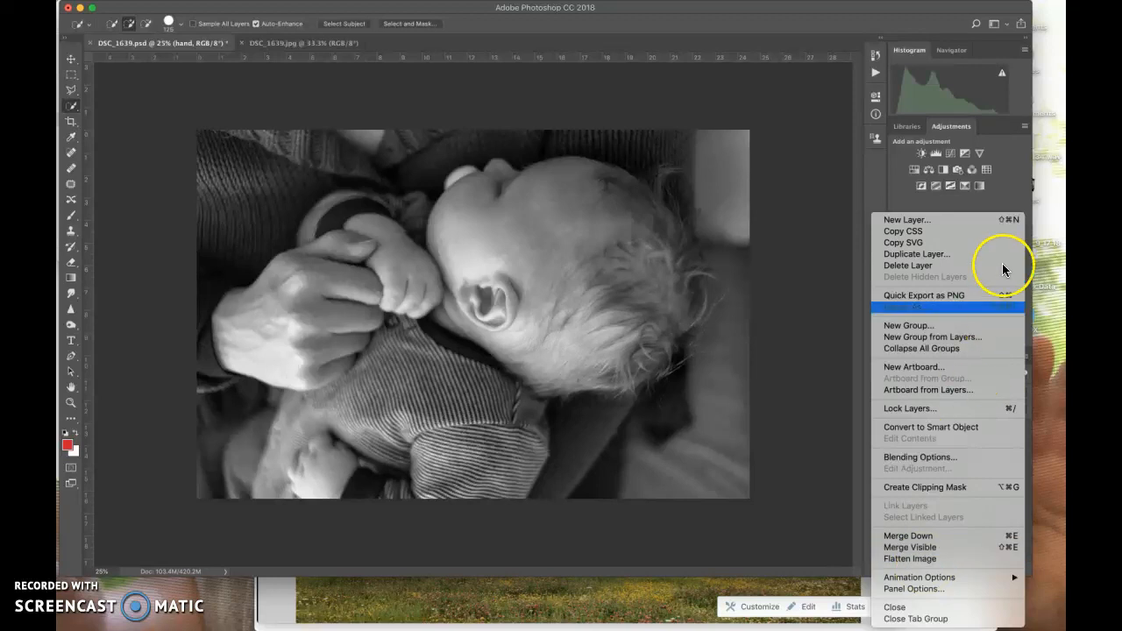
click(1023, 357)
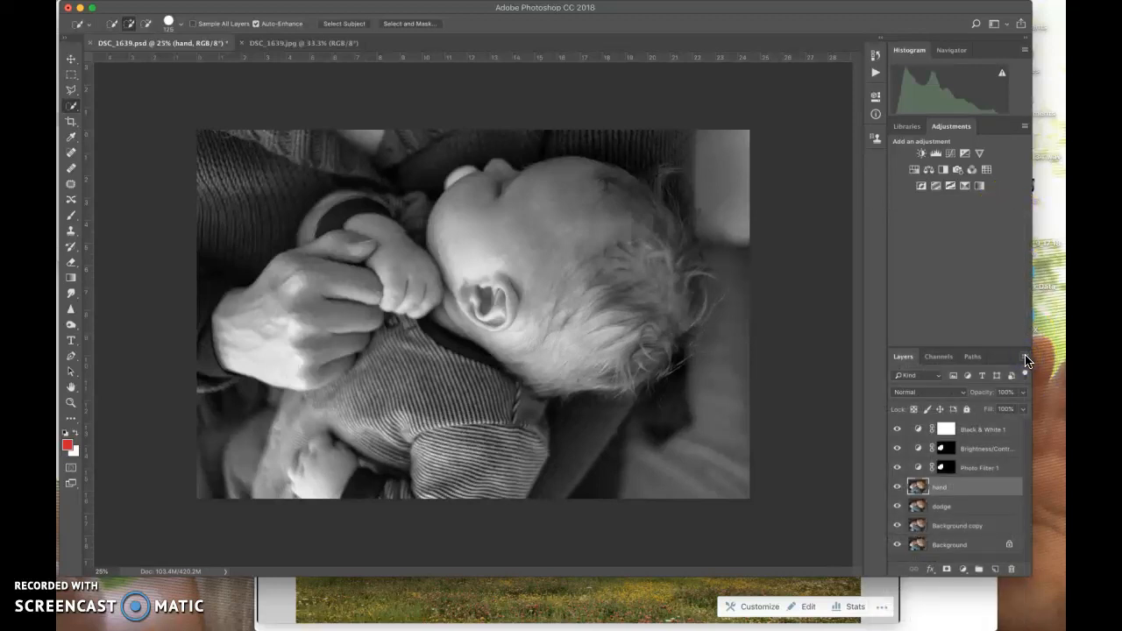
click(1026, 359)
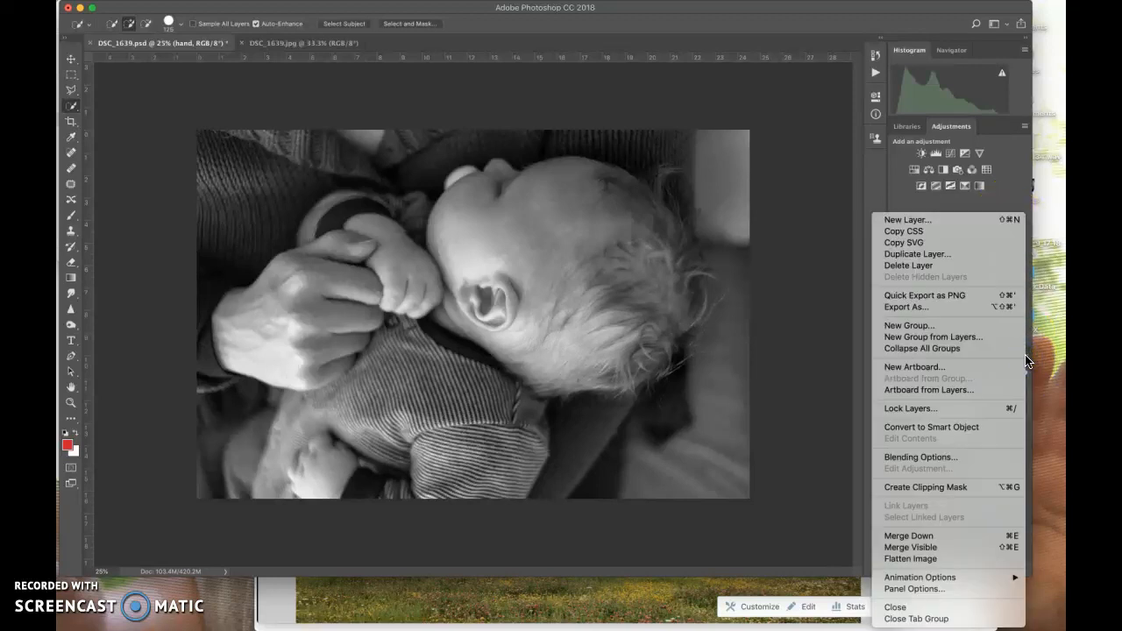
click(942, 557)
click(221, 6)
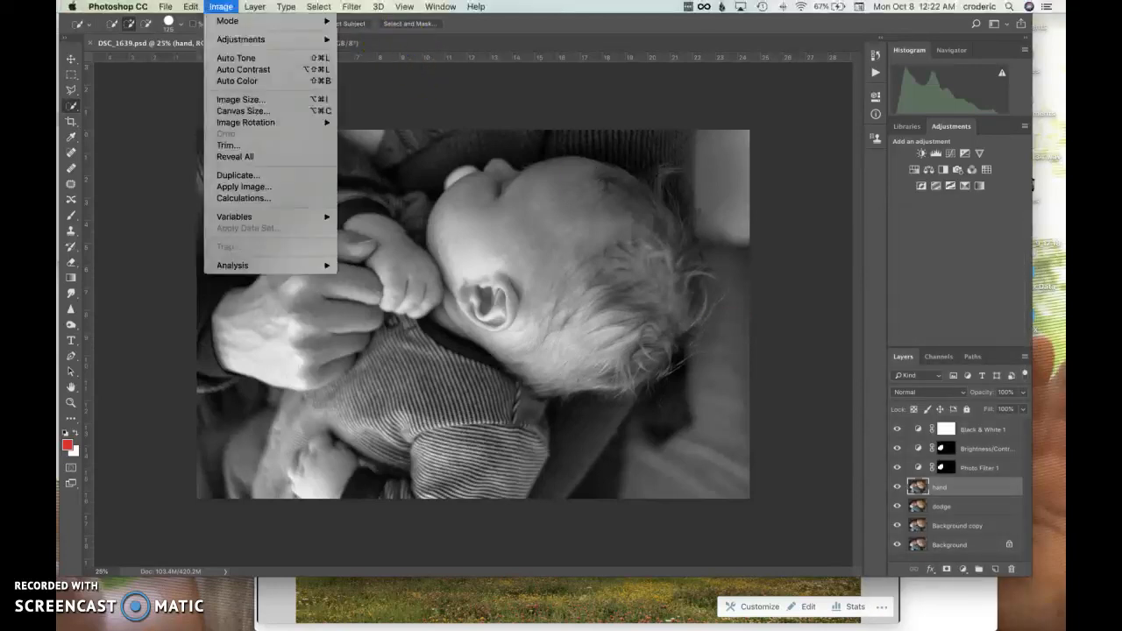
mouse_move(191, 6)
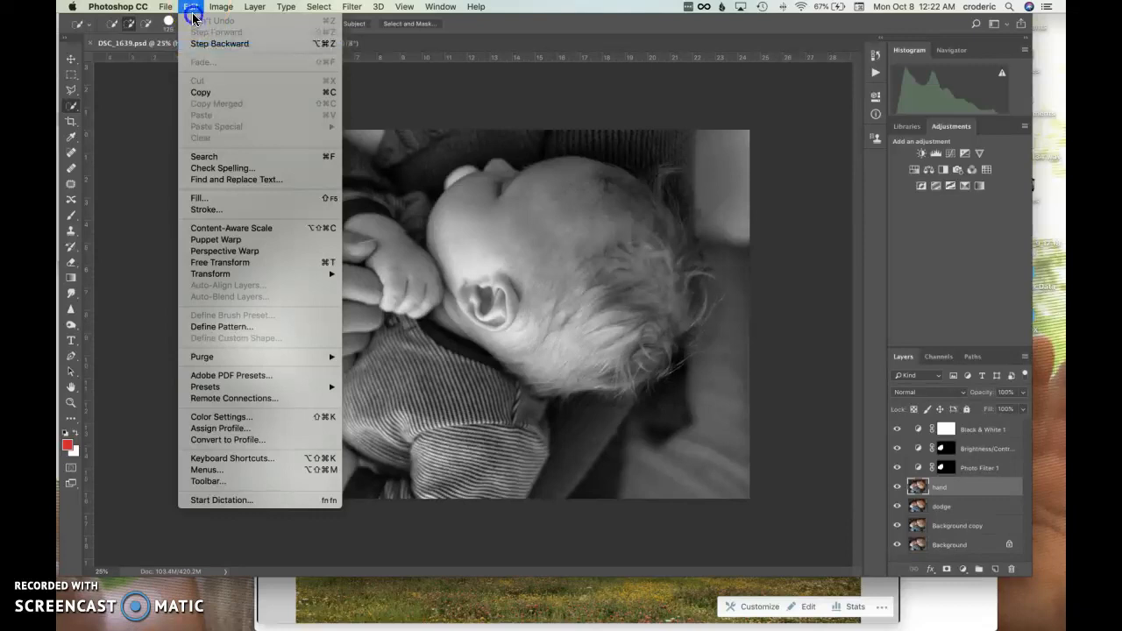
mouse_move(255, 7)
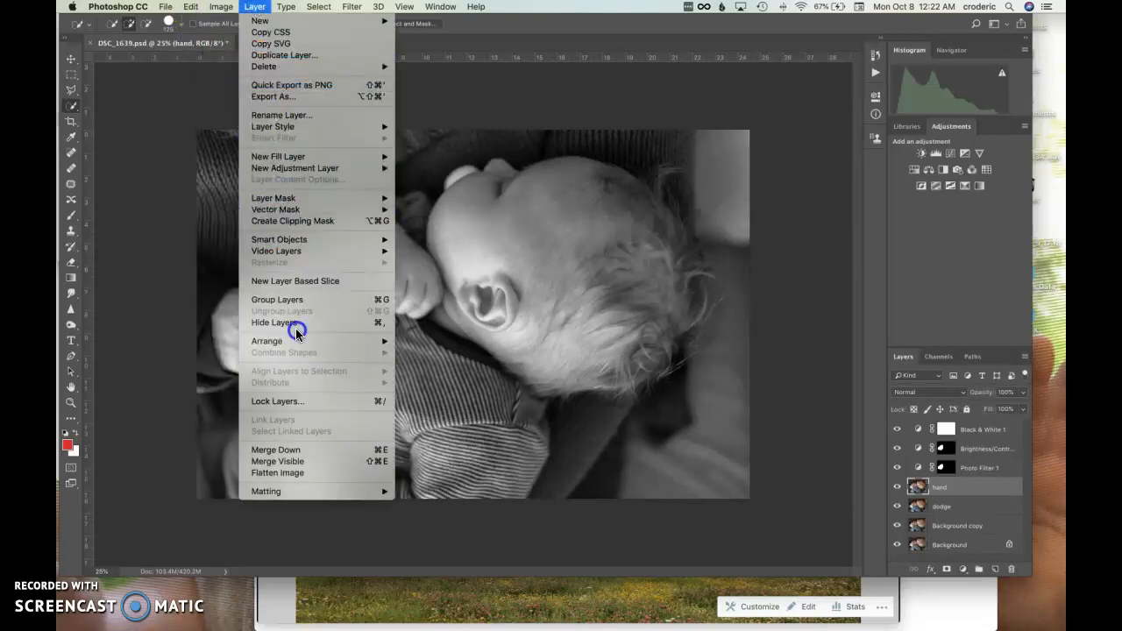
click(301, 473)
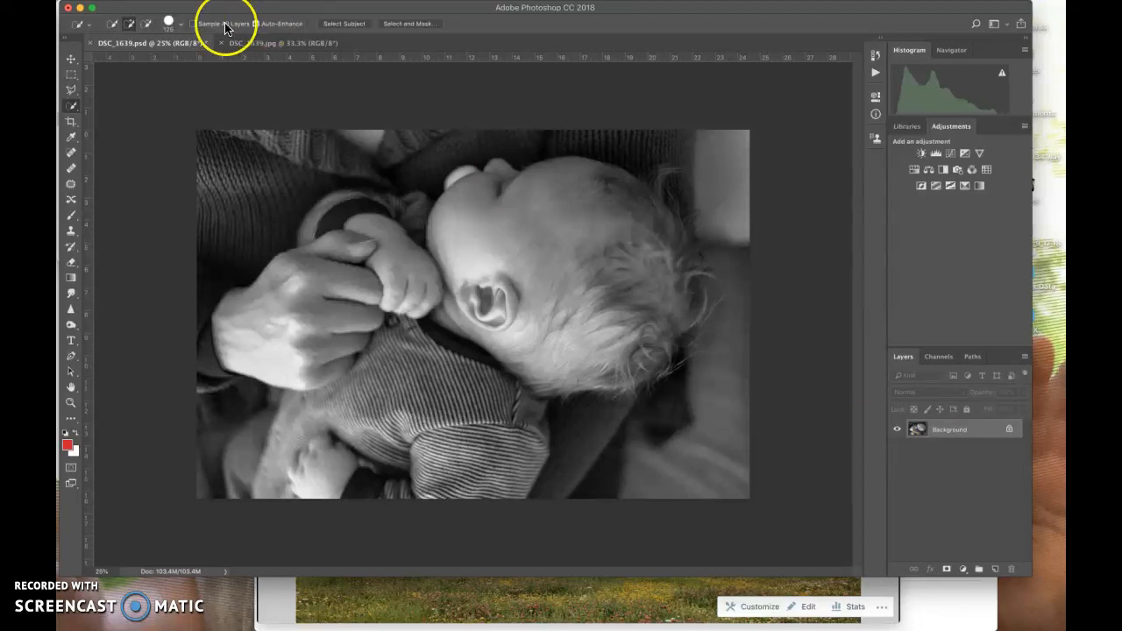
mouse_move(225, 1)
click(165, 6)
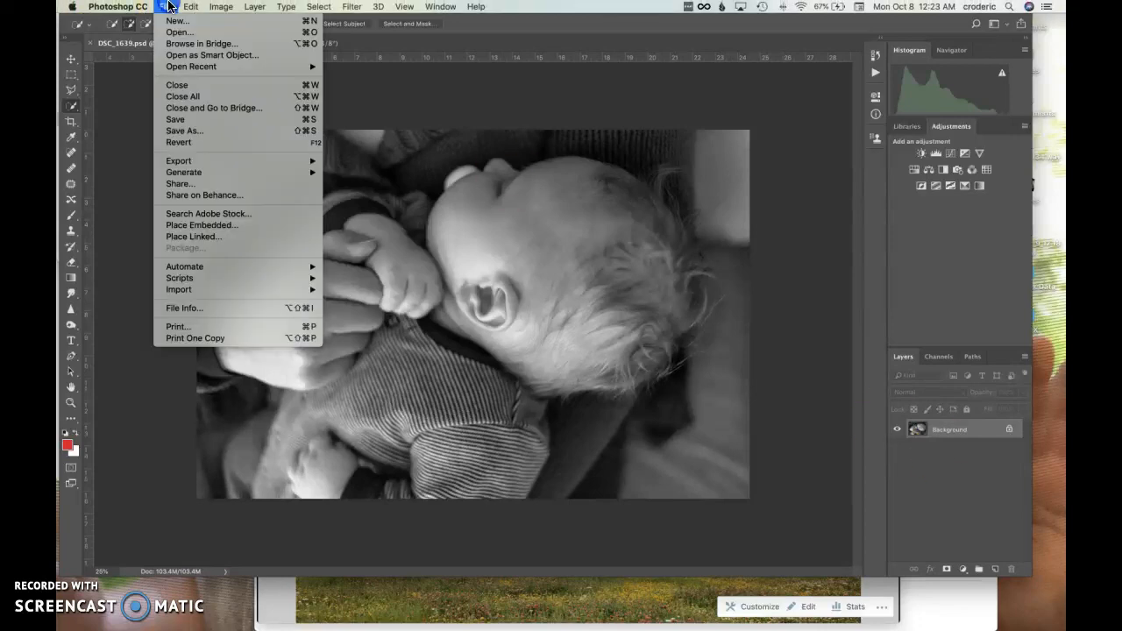
click(191, 138)
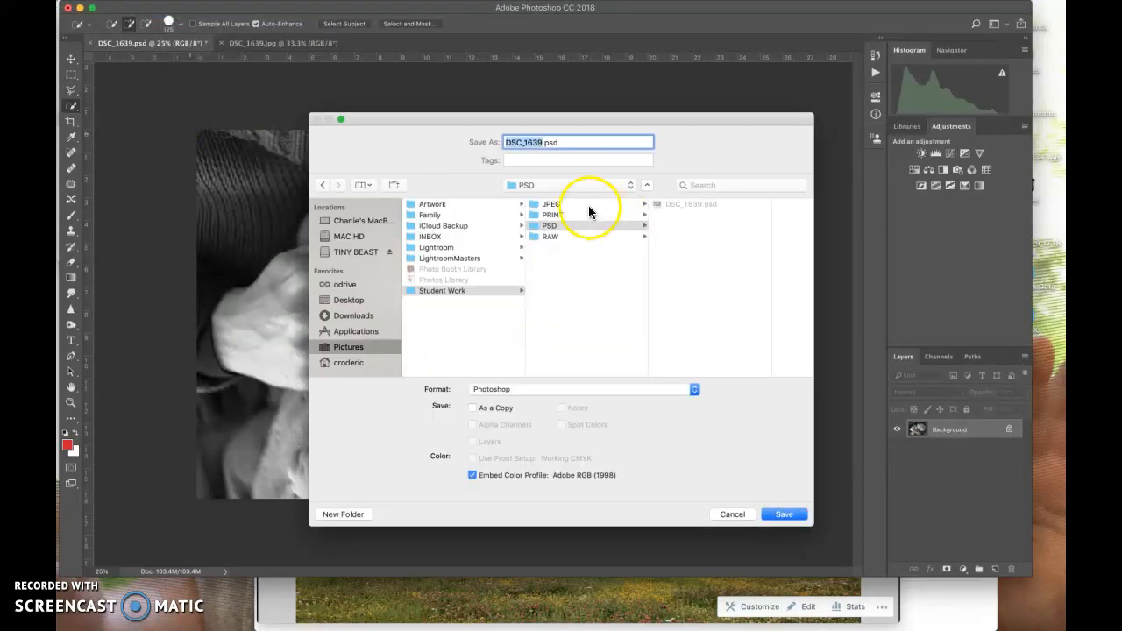
click(582, 206)
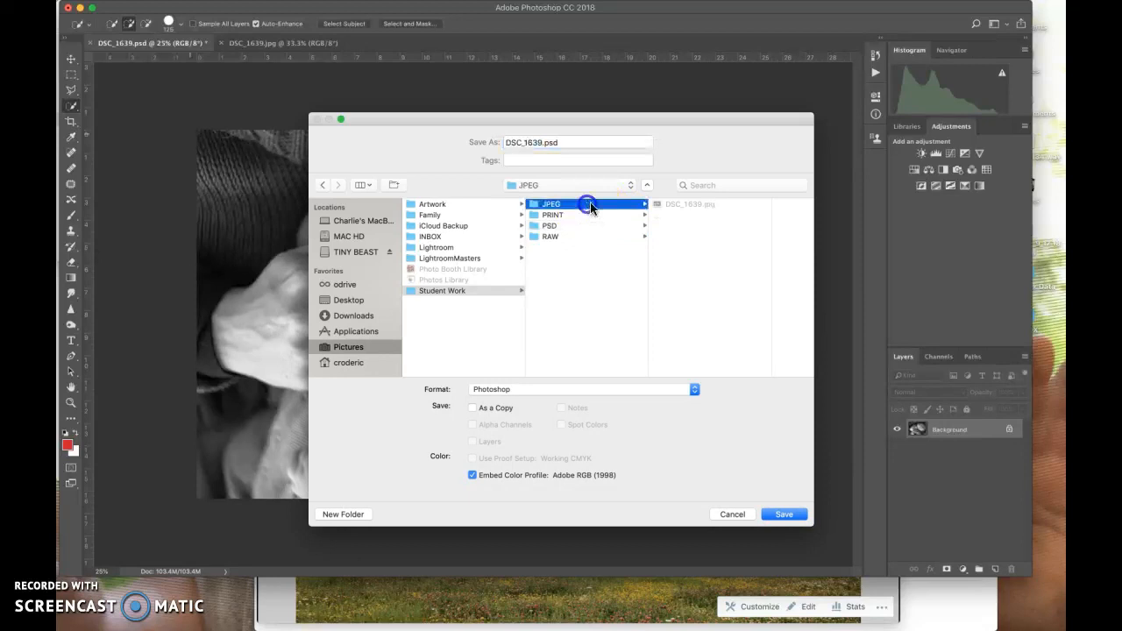
click(577, 386)
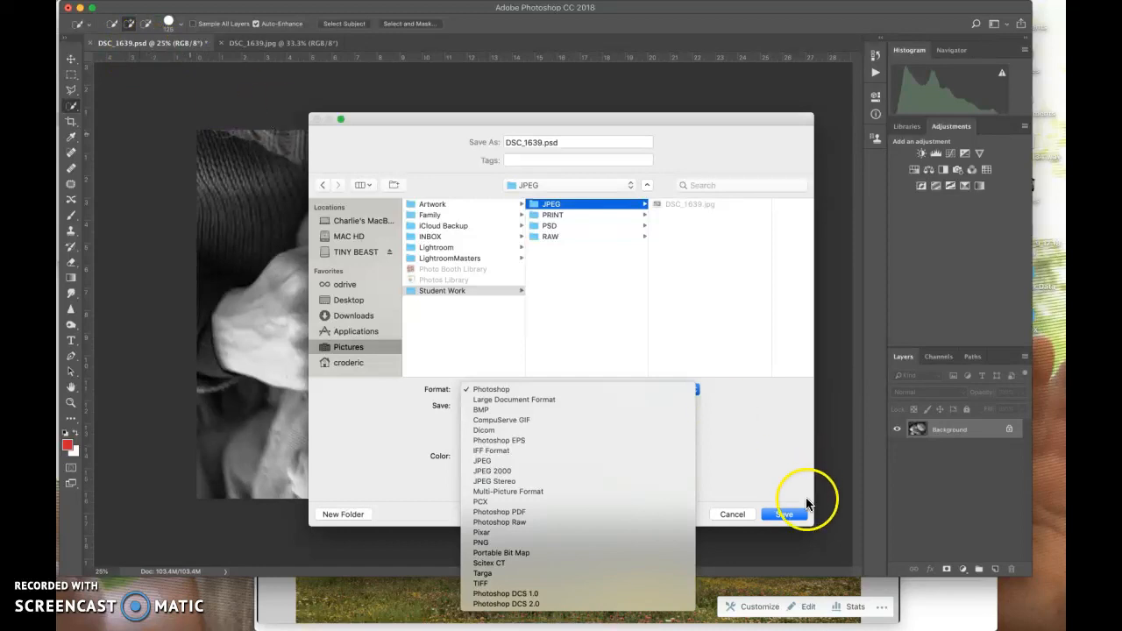
click(733, 516)
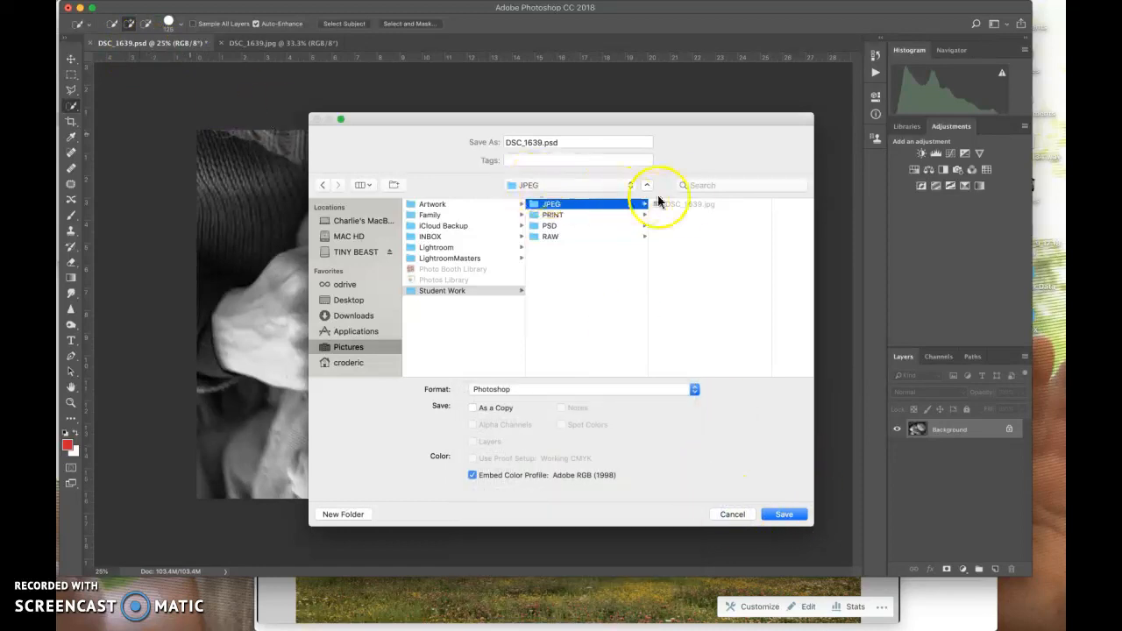
click(735, 514)
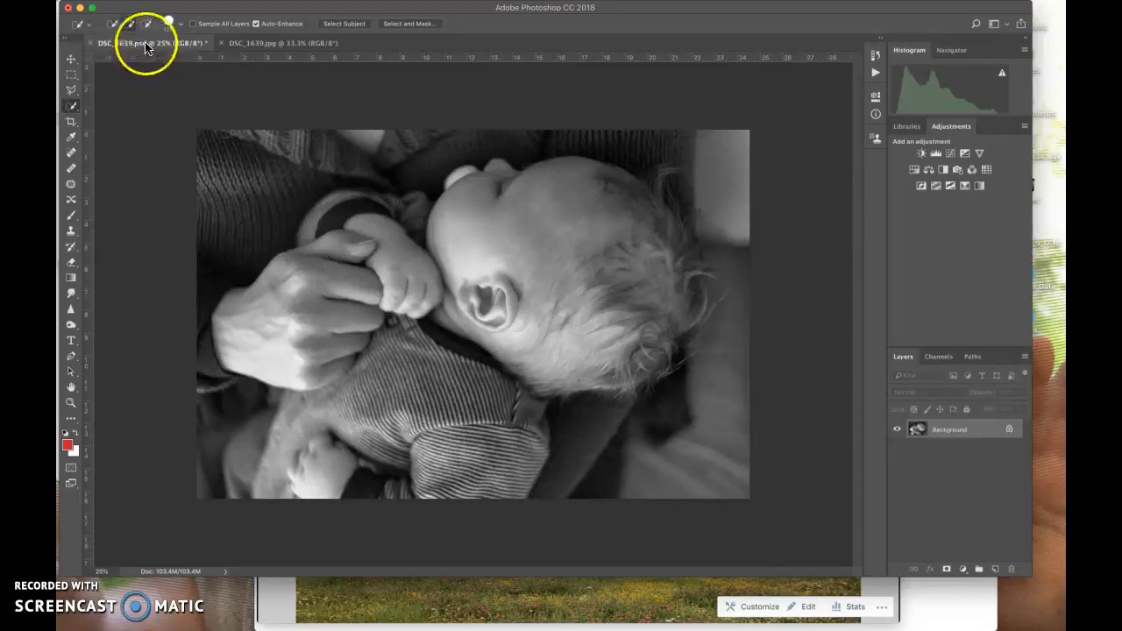
Switch to the DSC_1639.jpg document and open its image size settings
click(269, 46)
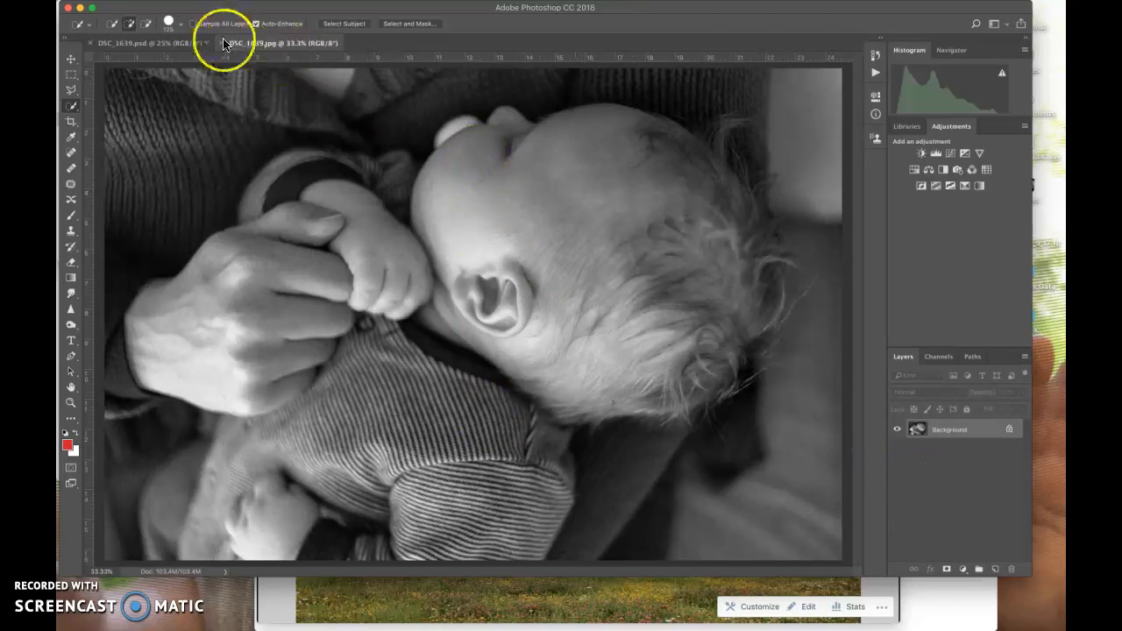
mouse_move(281, 3)
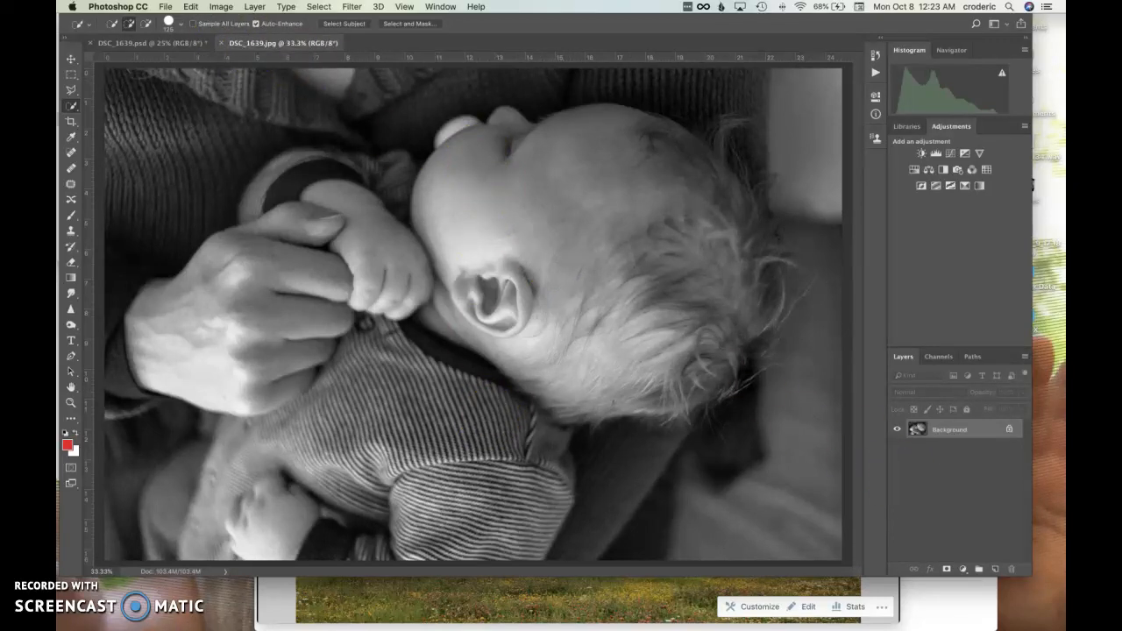
click(221, 6)
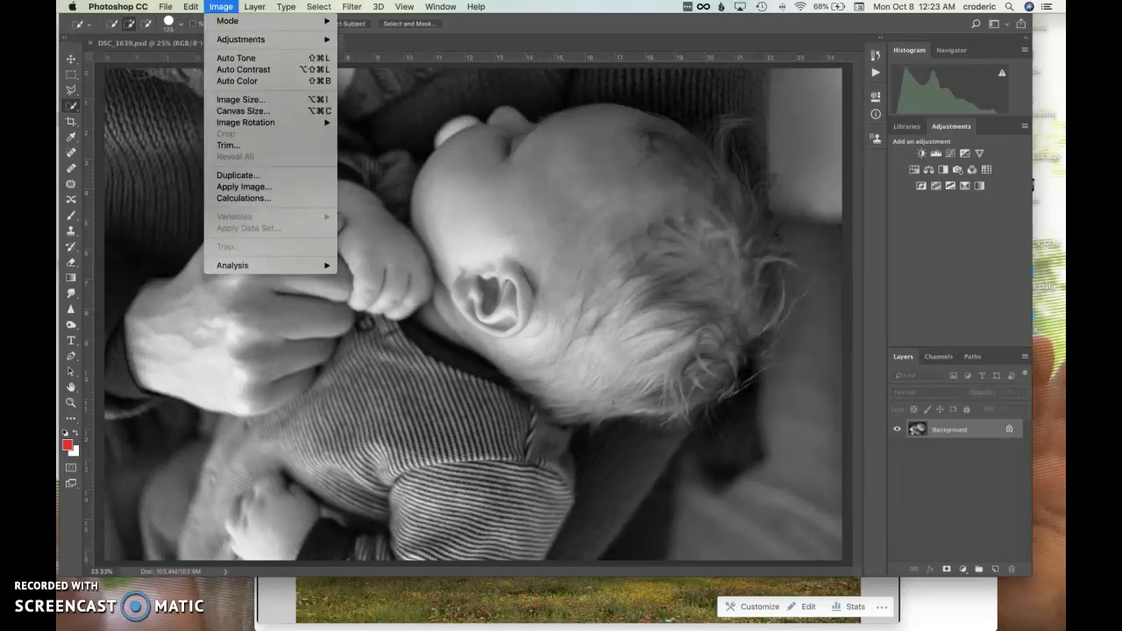
click(244, 100)
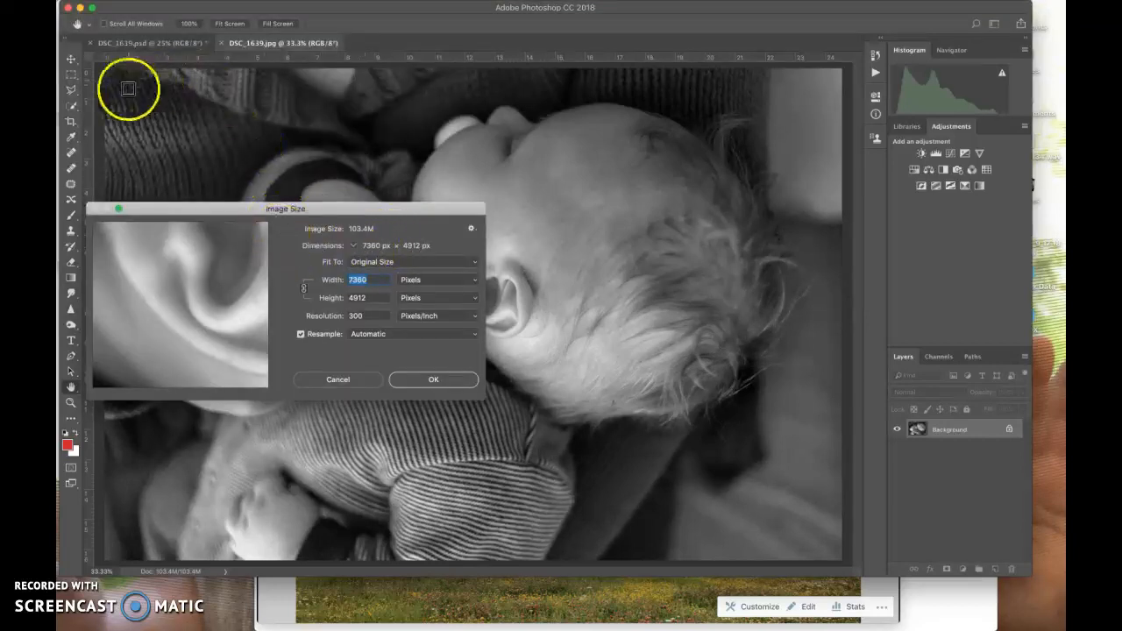
click(377, 264)
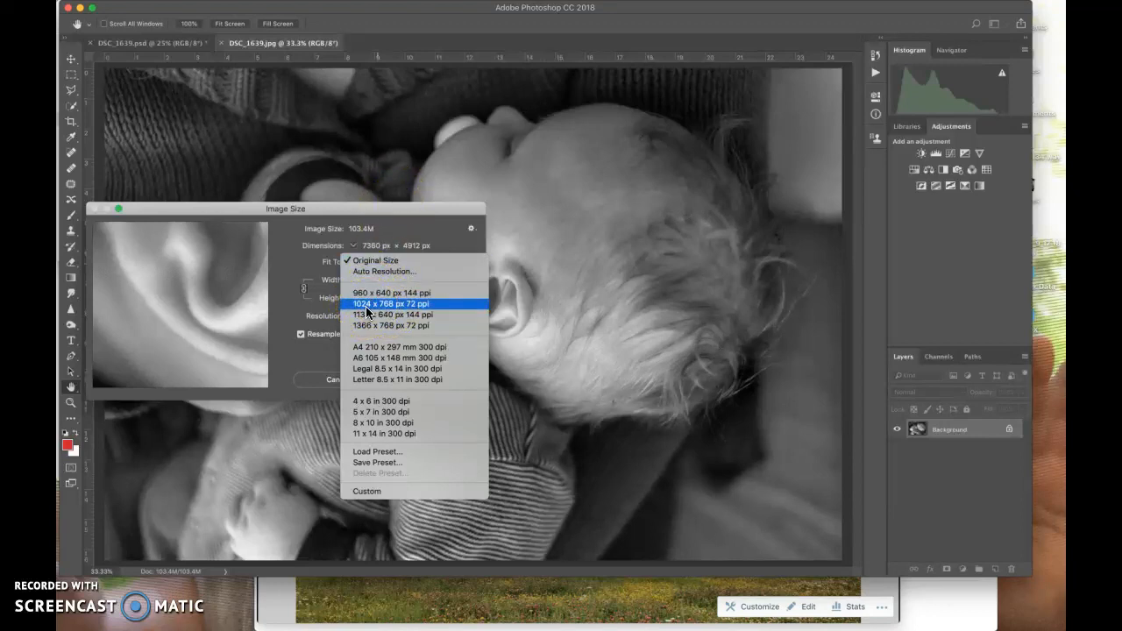
click(367, 304)
double_click(357, 280)
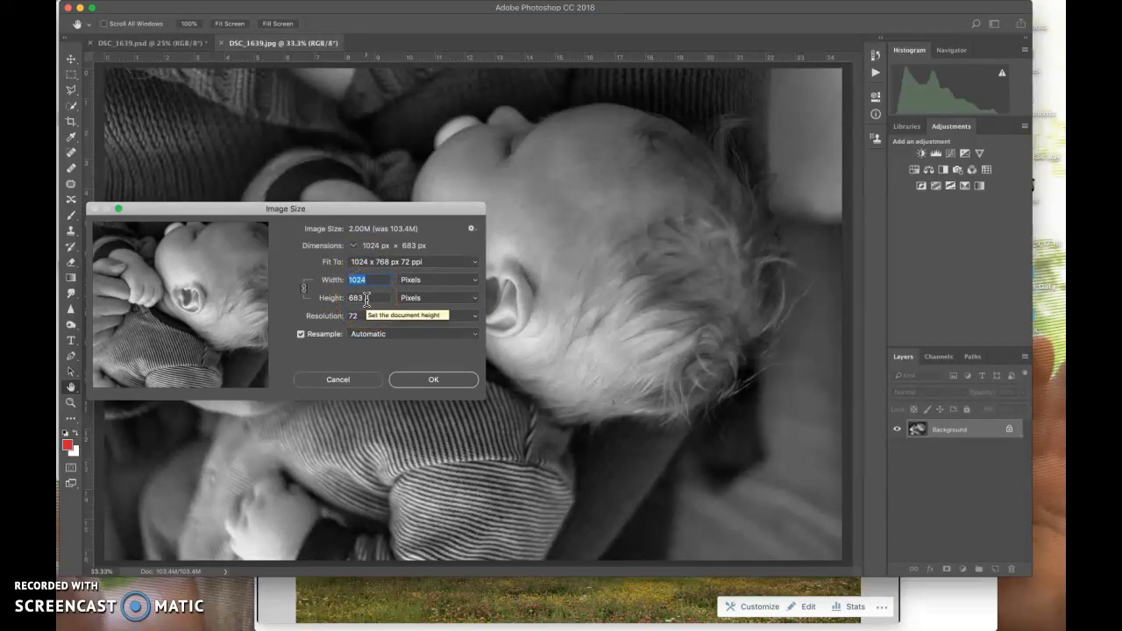
double_click(360, 318)
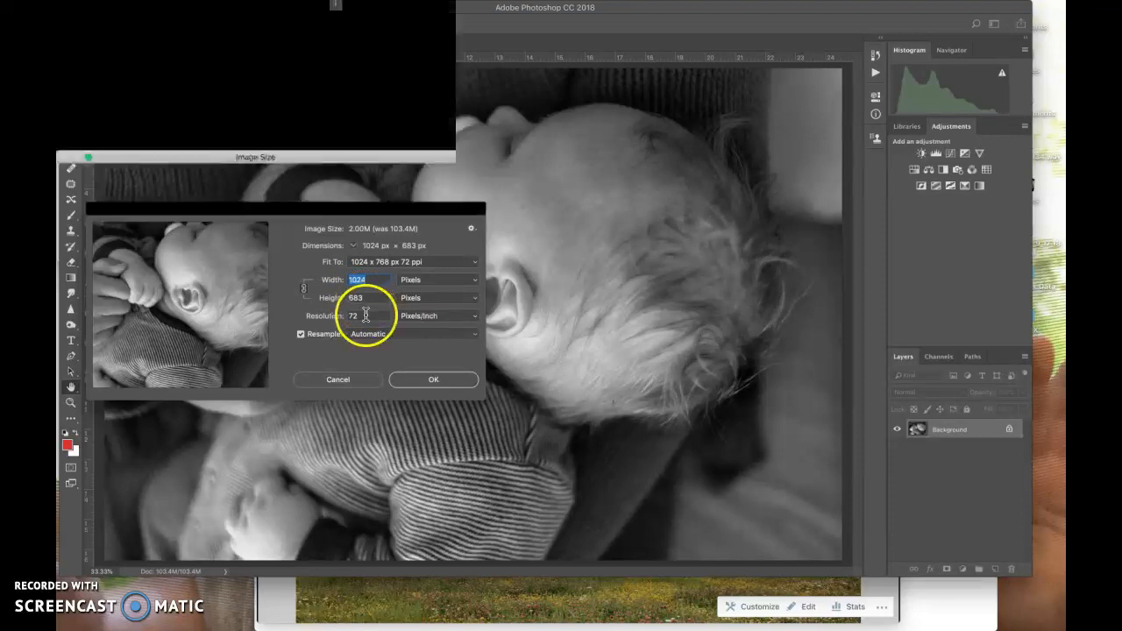
click(338, 317)
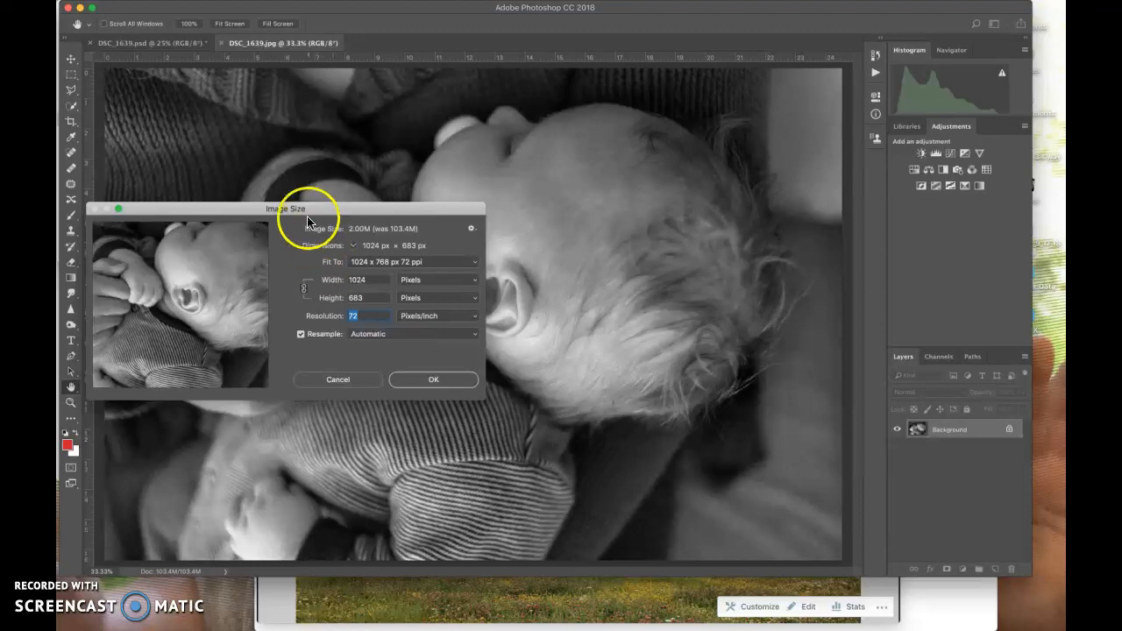
drag(307, 214, 369, 210)
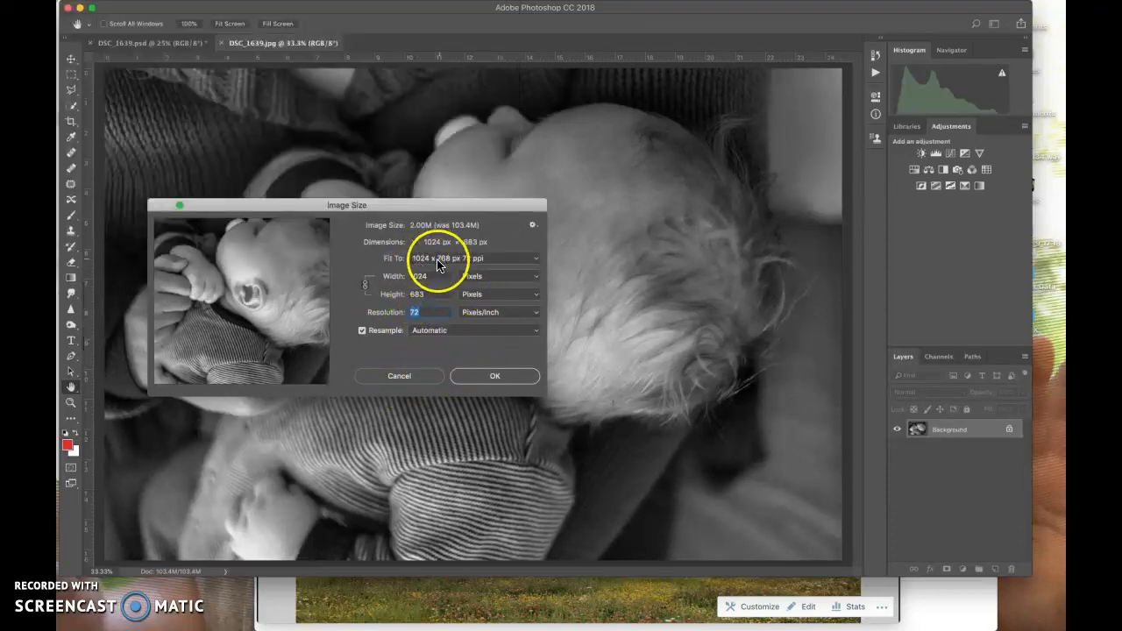
click(401, 377)
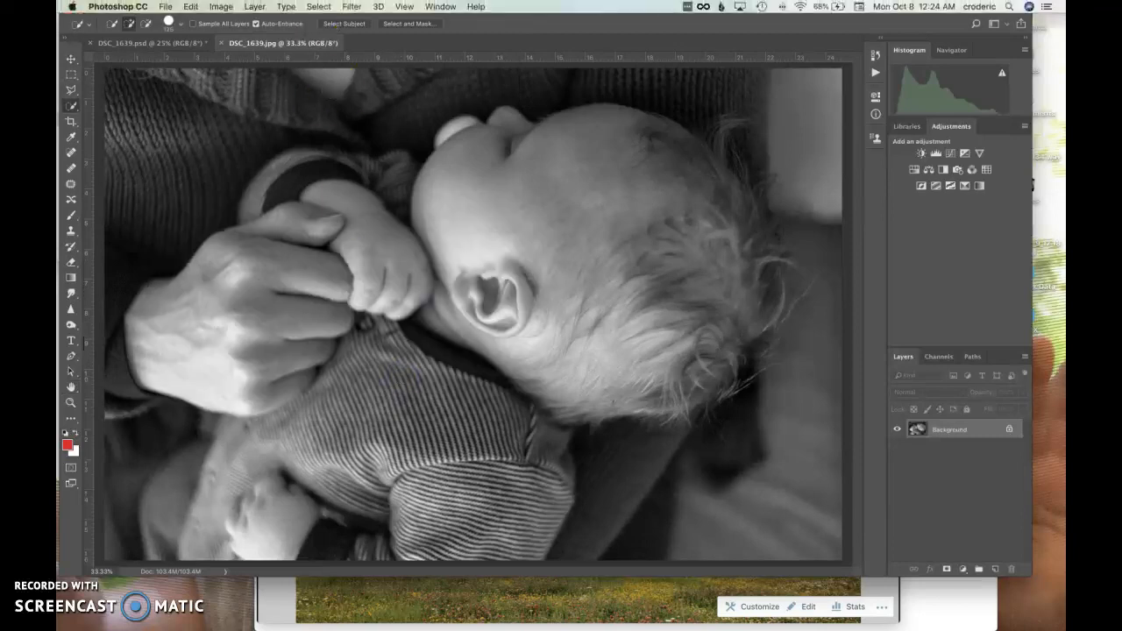
Reopen the image size settings for DSC_1639.jpg and set the width to 1024 pixels
click(214, 7)
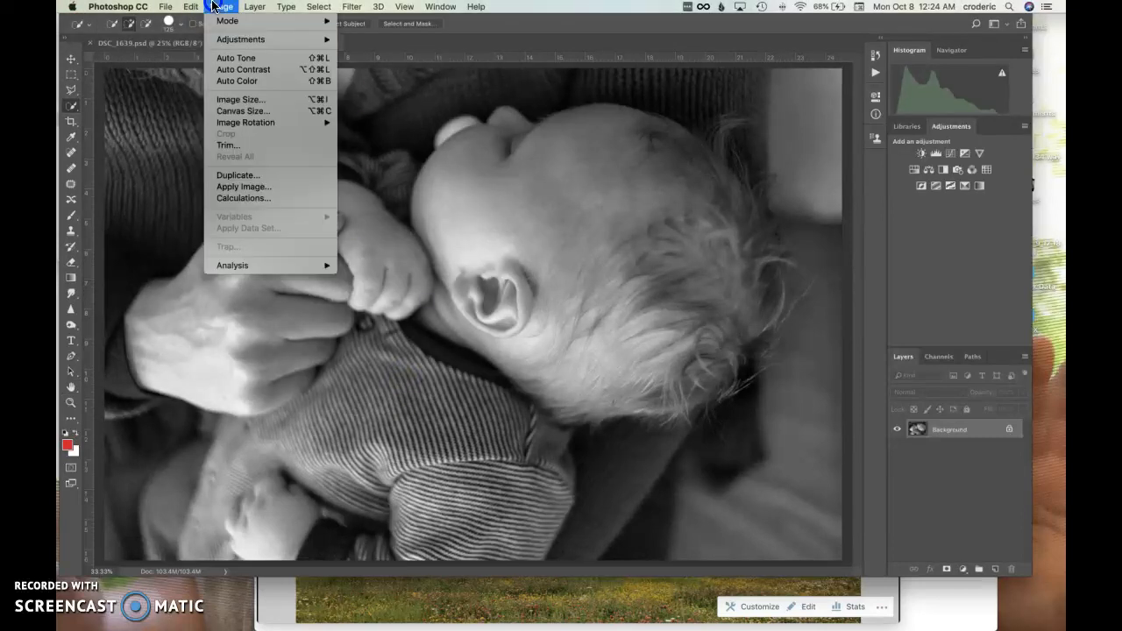
click(243, 102)
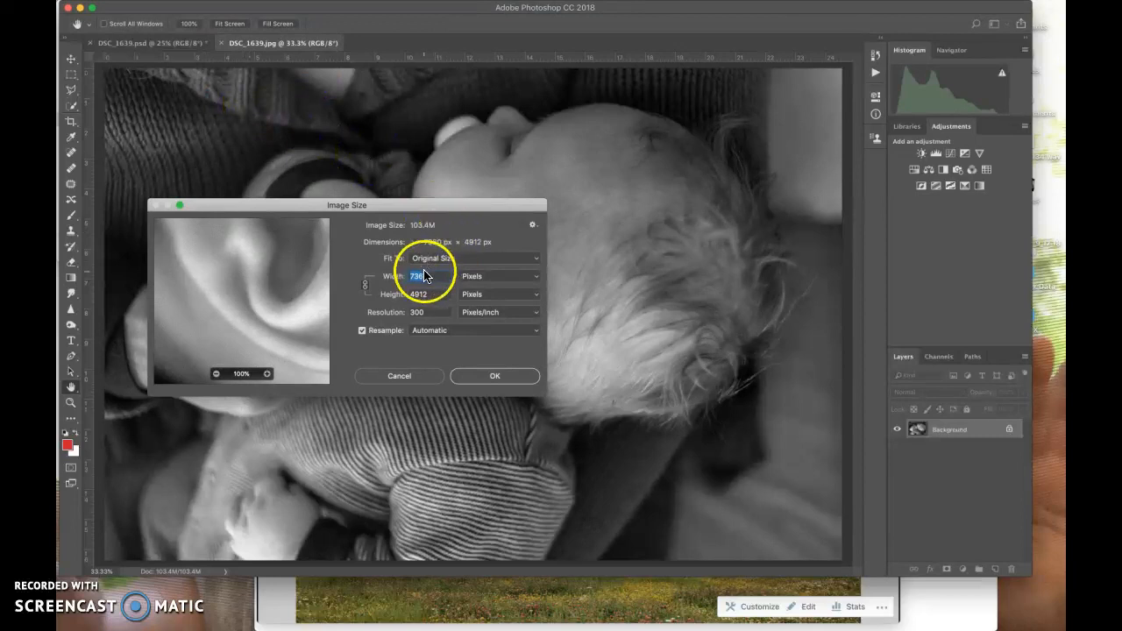
click(476, 277)
click(479, 277)
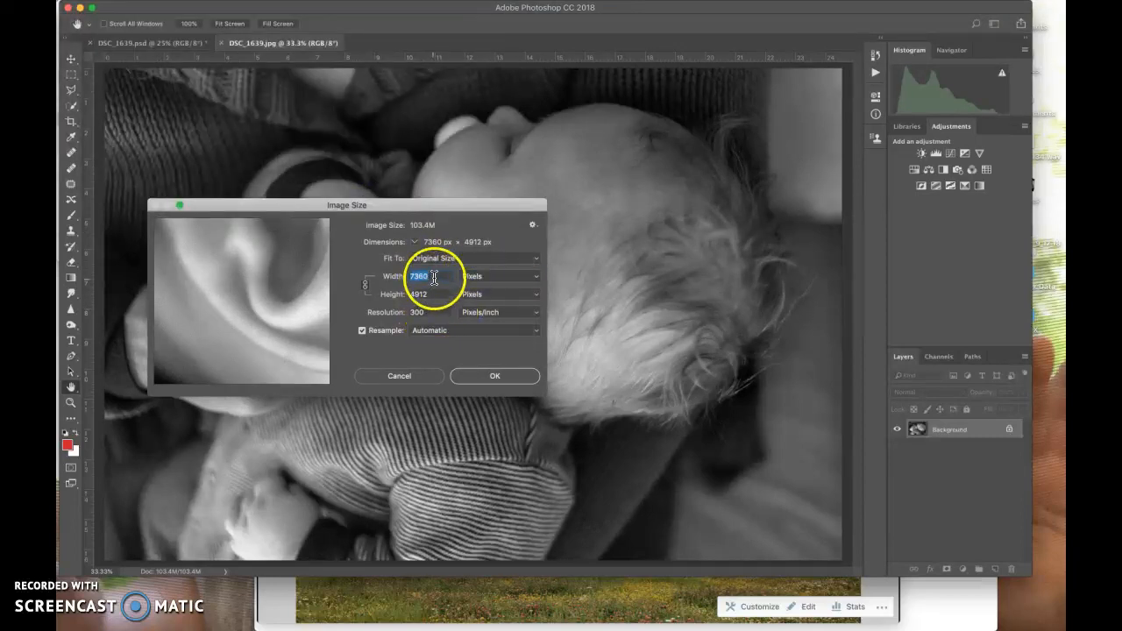
text(1024)
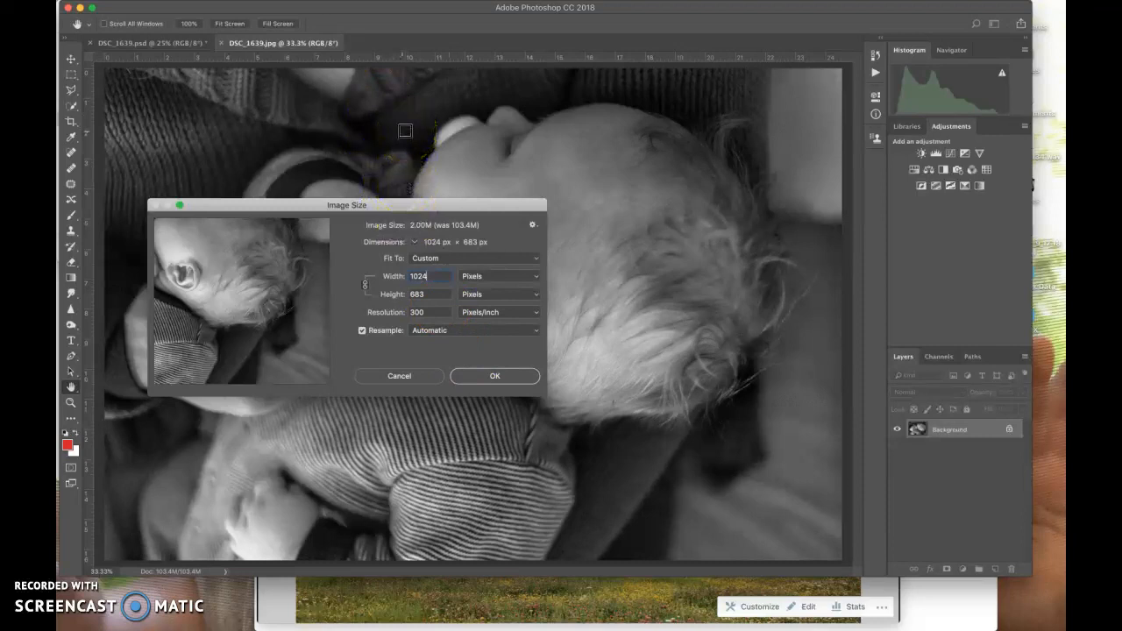
Set the resolution to 72 pixels/inch and re-enter 1024 pixels as the image width
click(431, 293)
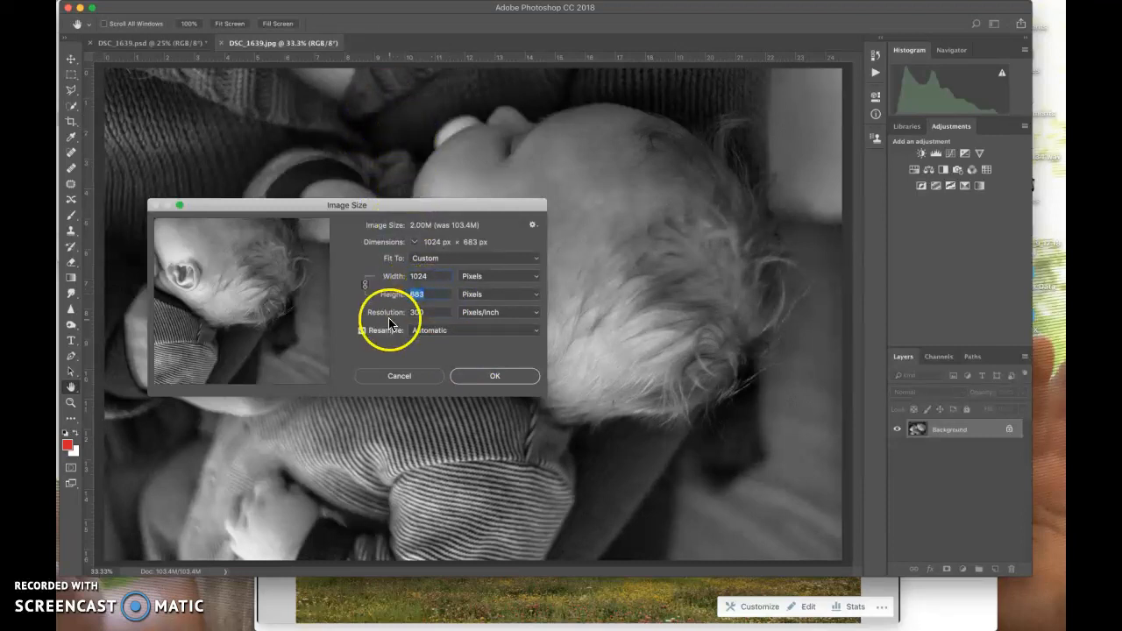
drag(427, 312, 411, 312)
text(72)
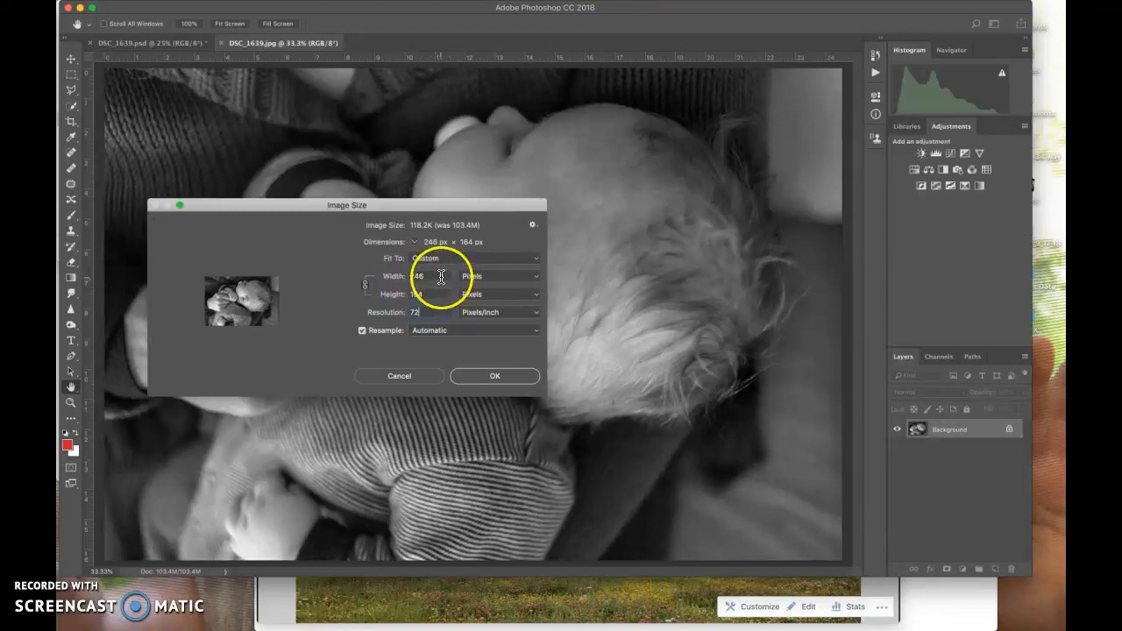
click(427, 276)
text(1024)
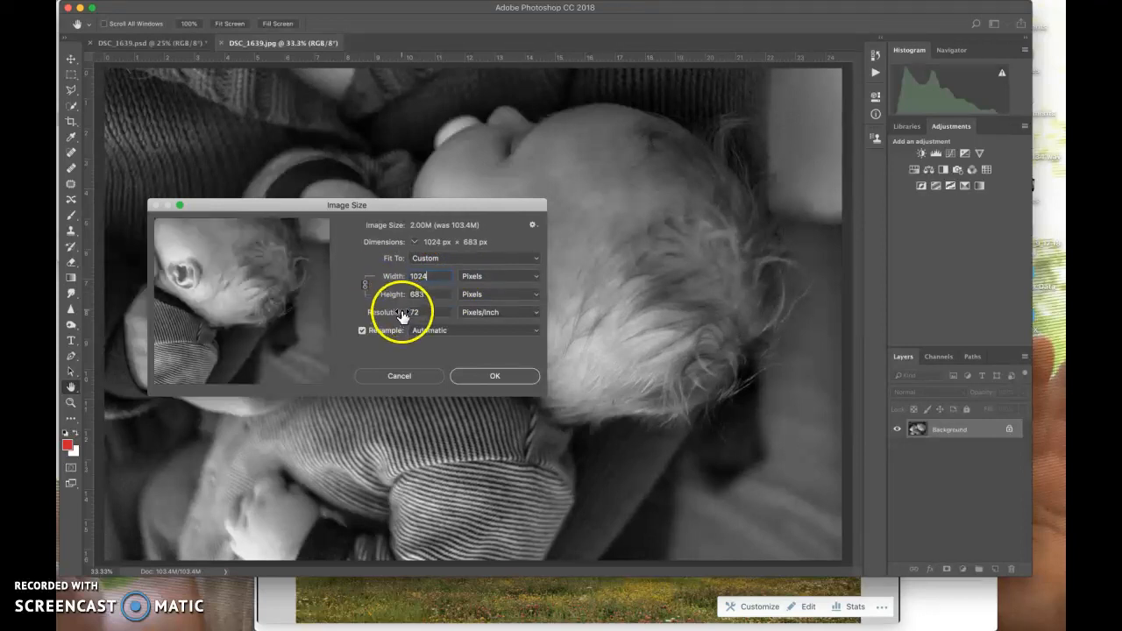
click(427, 311)
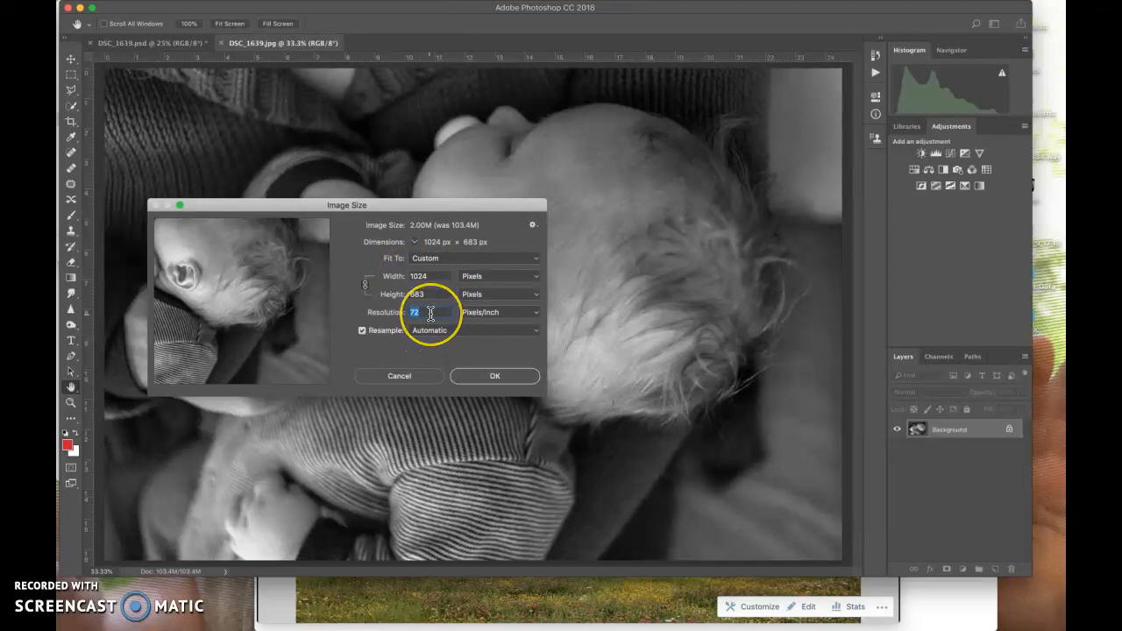
Fit the image to the 1024 x 768 px 72 ppi preset and apply the resize
click(415, 245)
click(415, 246)
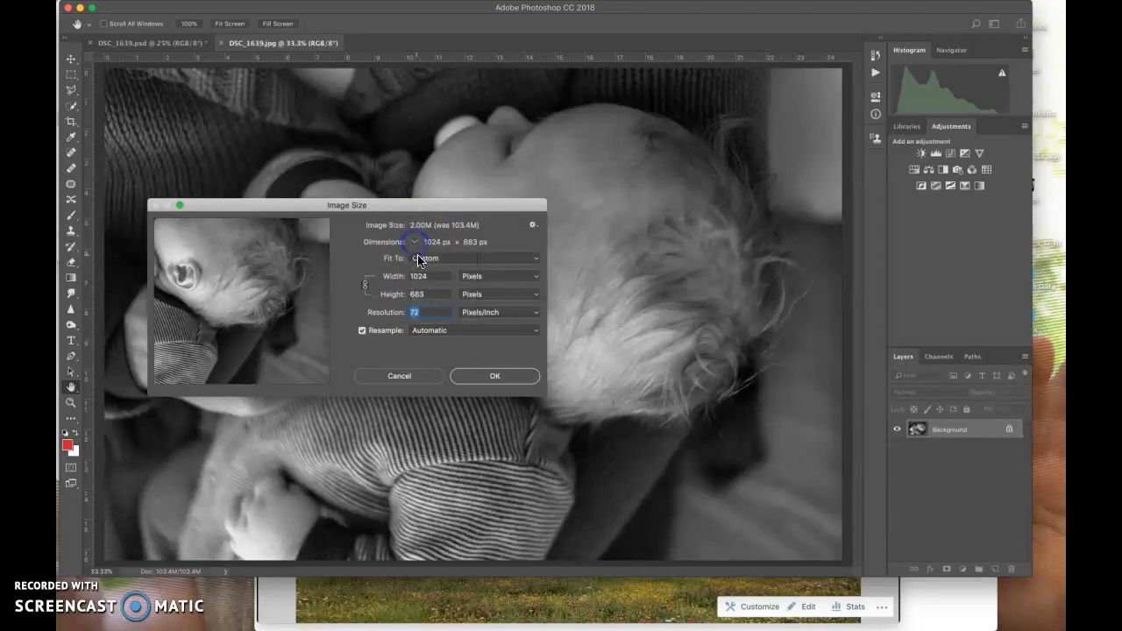
click(415, 258)
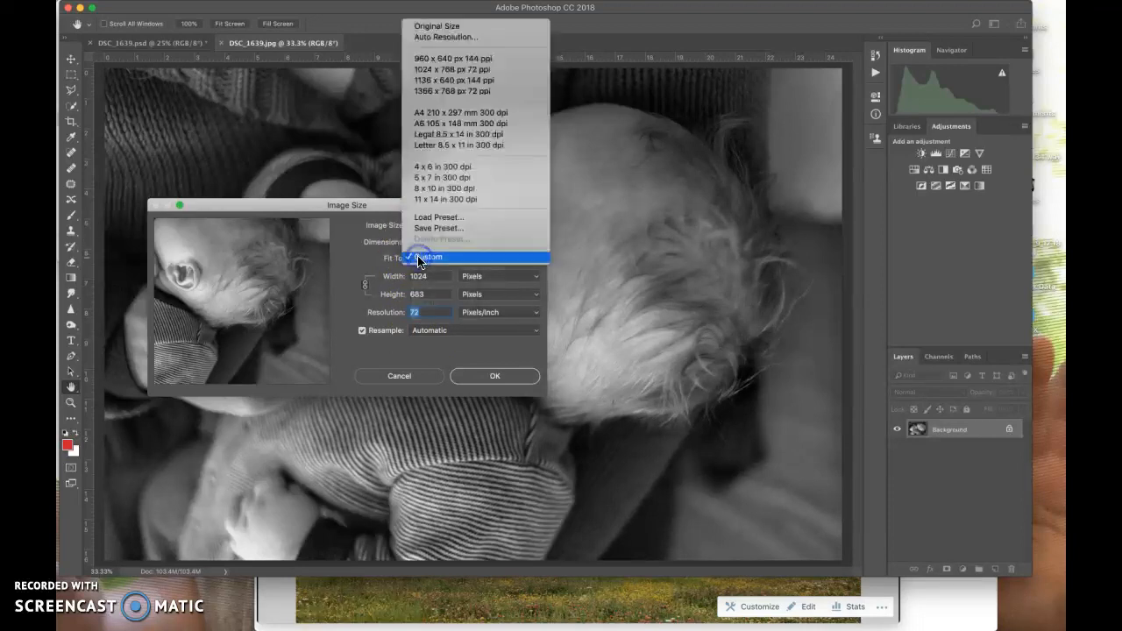
click(433, 71)
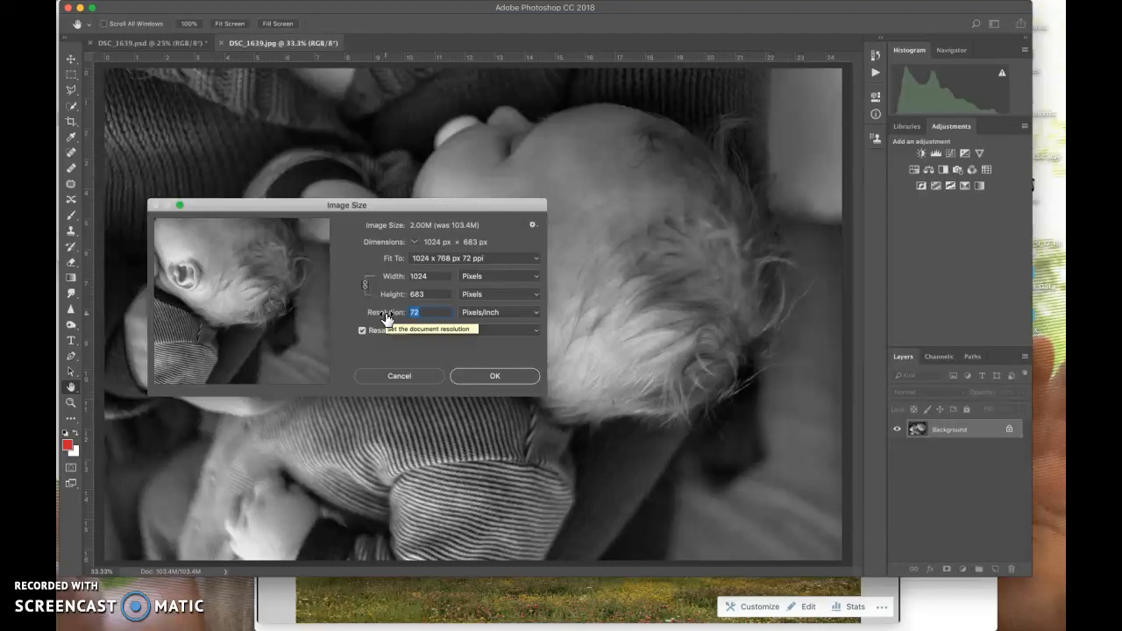
click(497, 376)
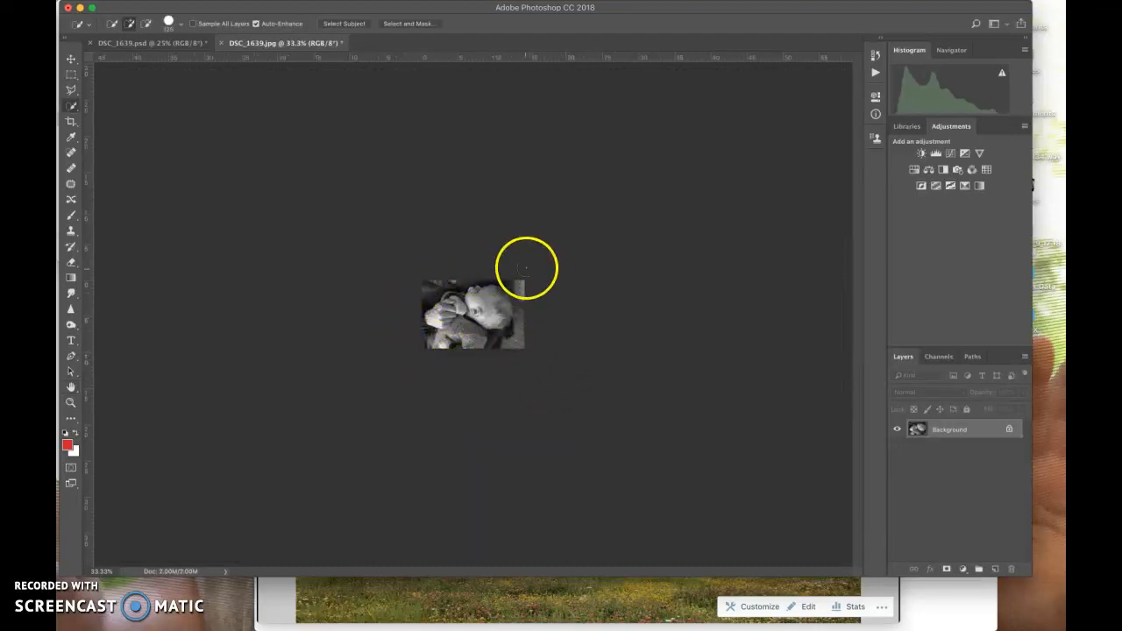
Examine the resized photo at several zoom levels and review its dimensions and resolution in the image size settings
click(97, 572)
text(50)
key(Return)
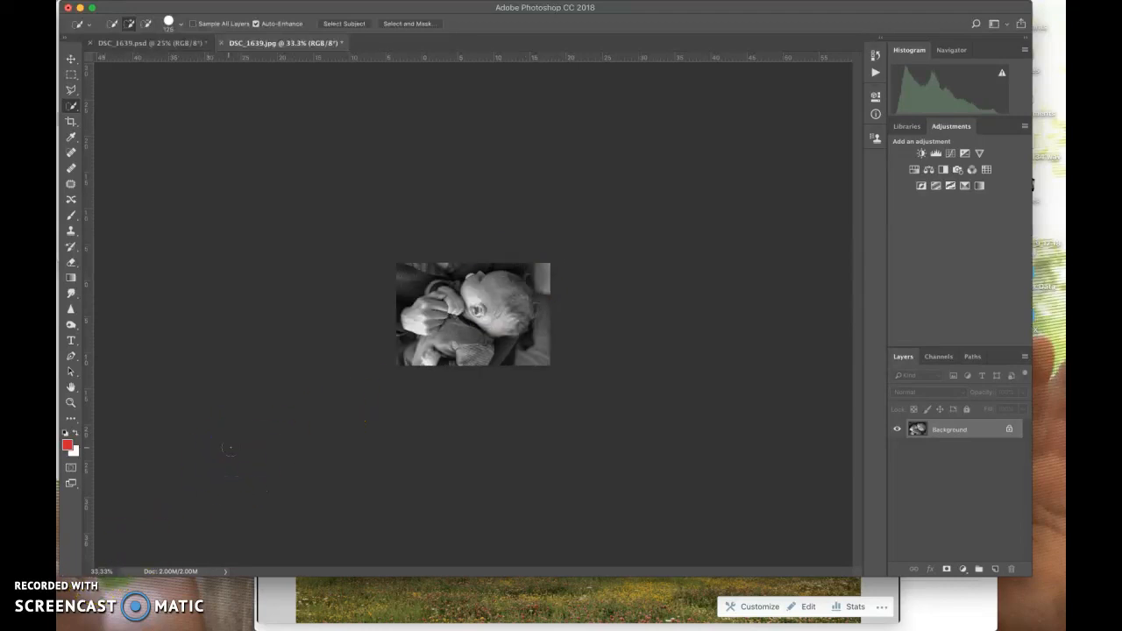
key(super+equal)
key(super+equal)
key(super+equal)
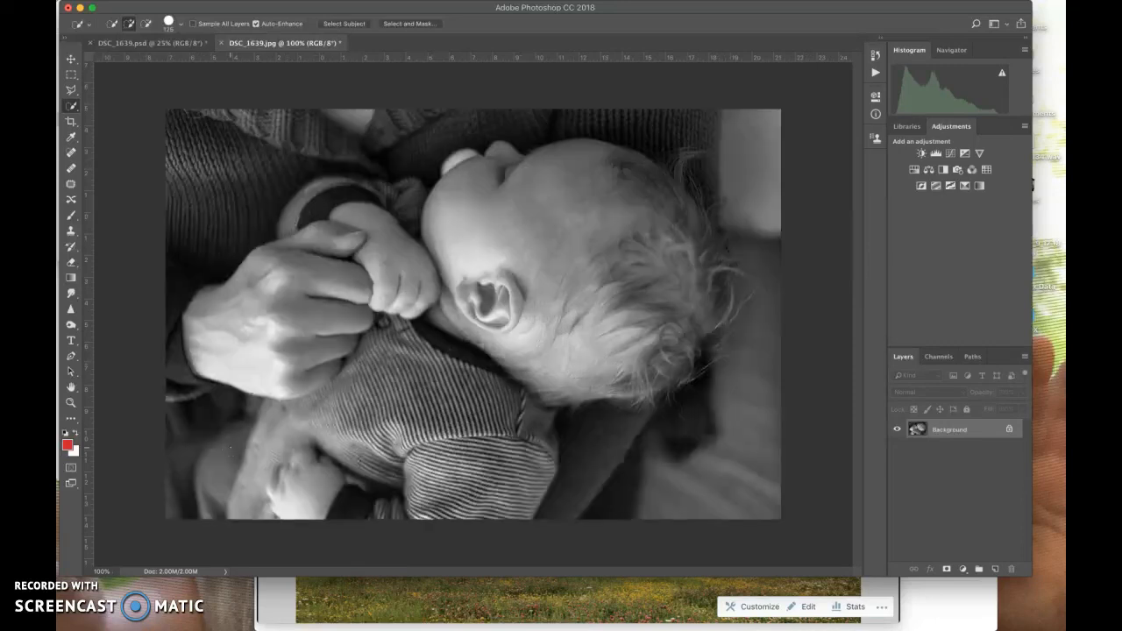
key(super+minus)
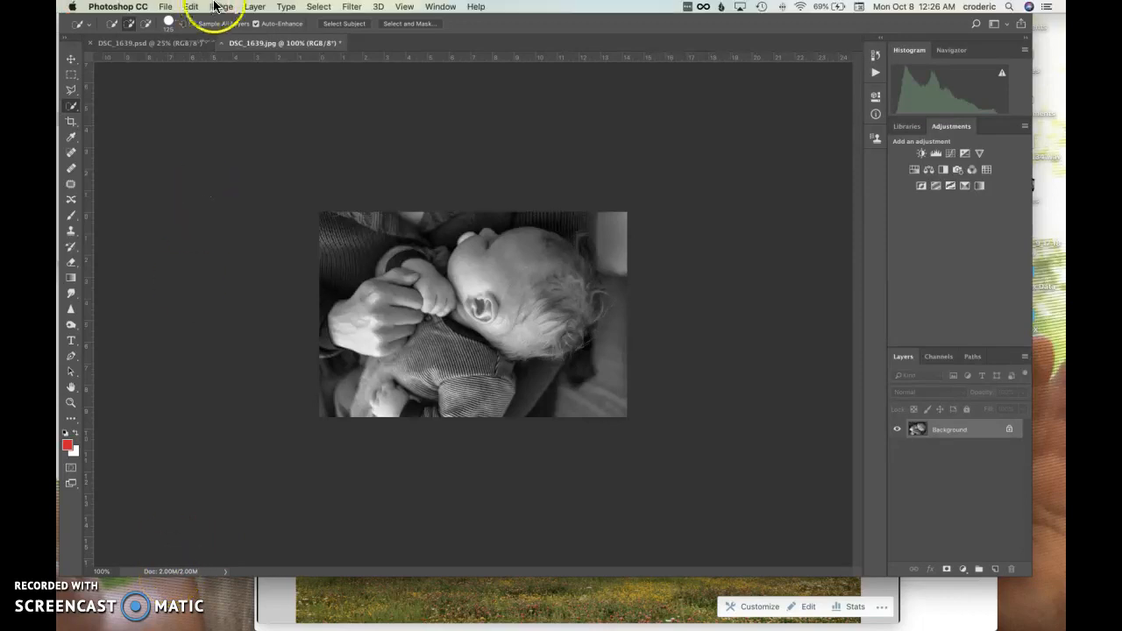
click(215, 7)
click(239, 100)
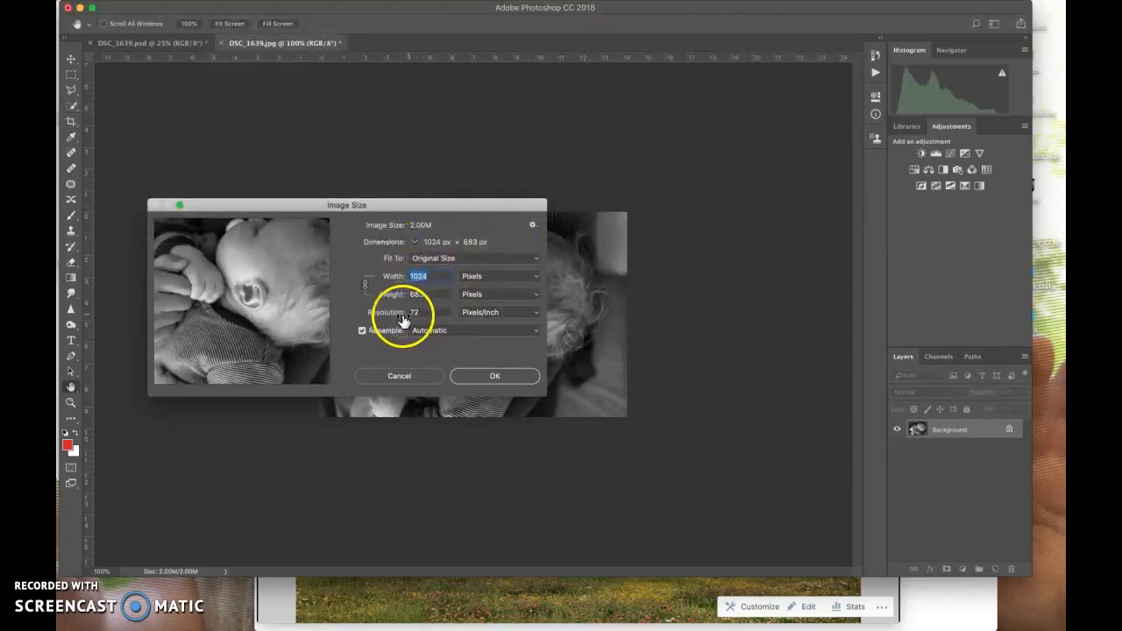
click(409, 379)
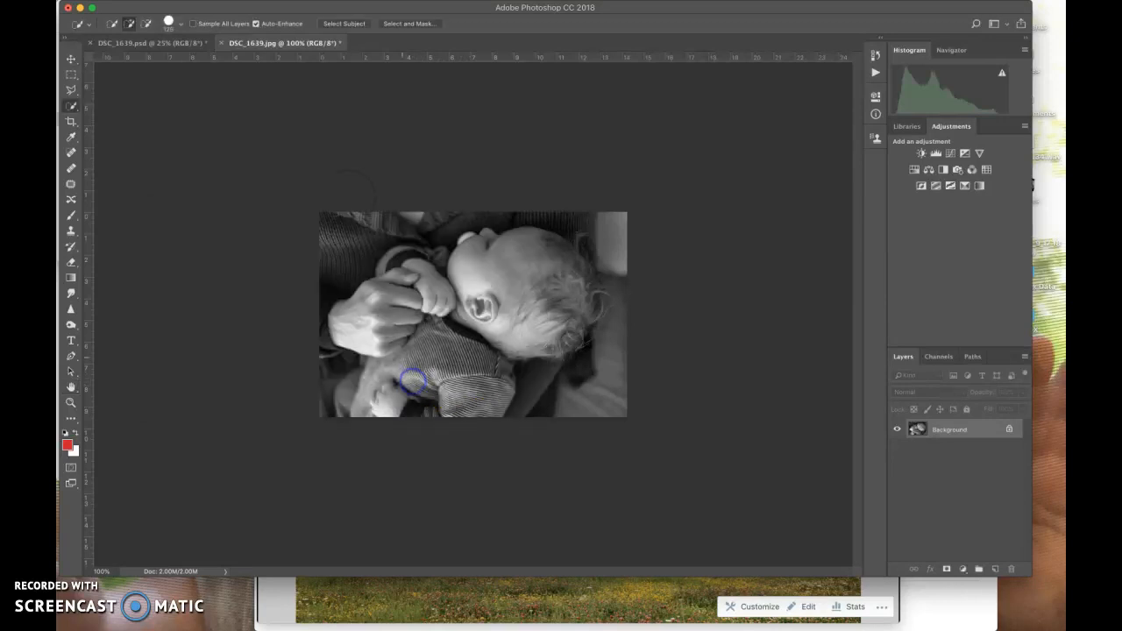
Save the resized DSC_1639.jpg over the existing file
mouse_move(285, 3)
click(168, 6)
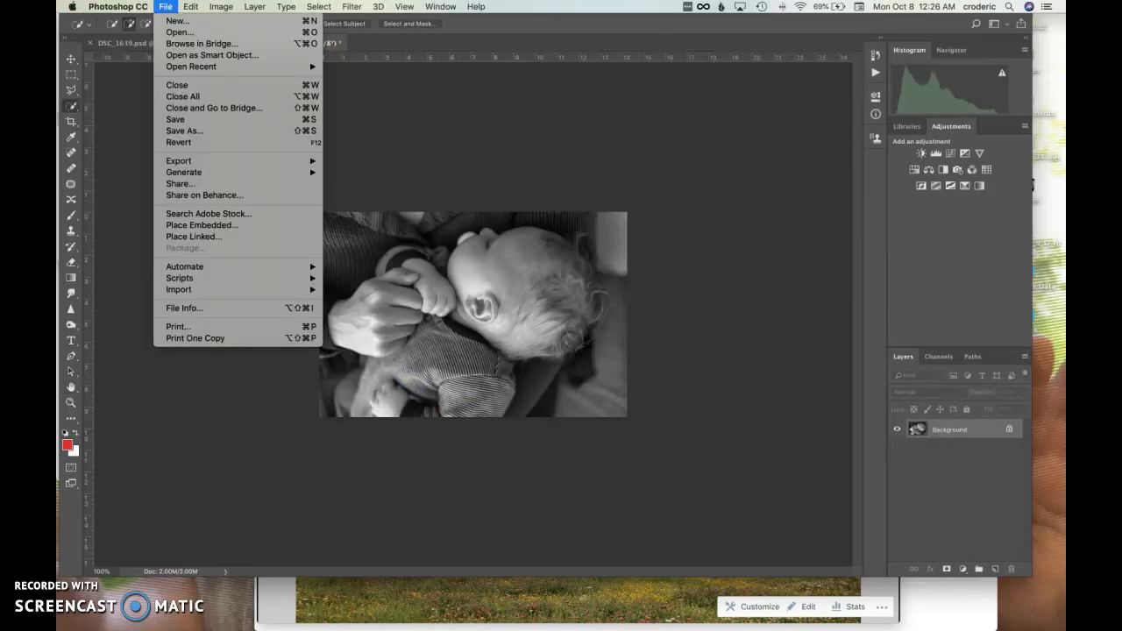
click(177, 123)
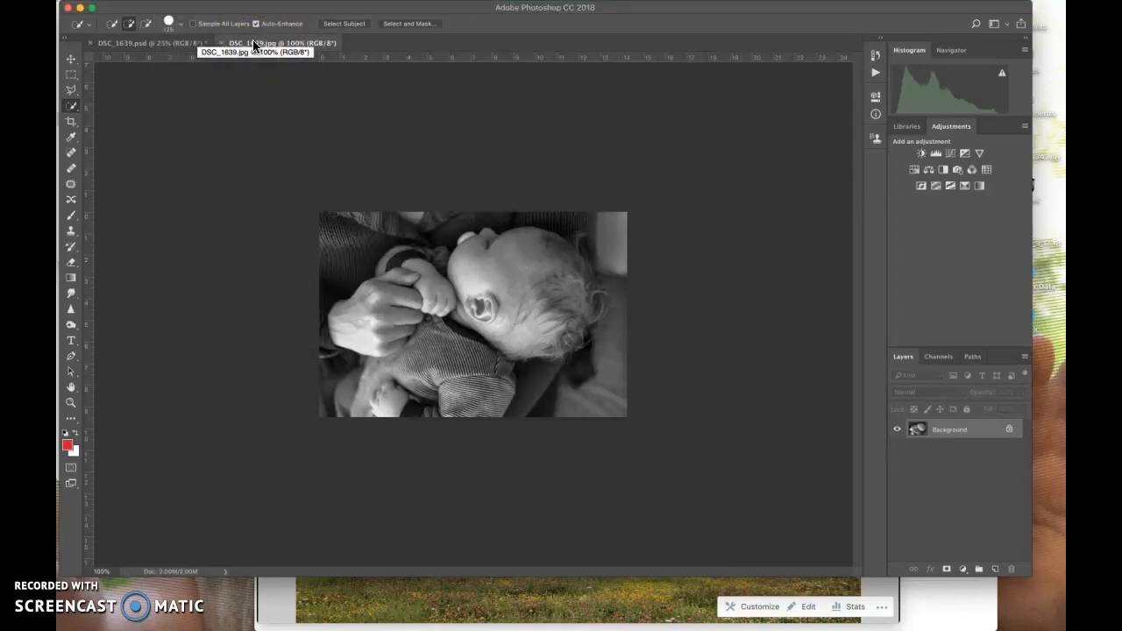
Reveal DSC_1639.jpg in Finder and check the saved photo in a quick preview
right_click(253, 44)
click(249, 48)
right_click(249, 47)
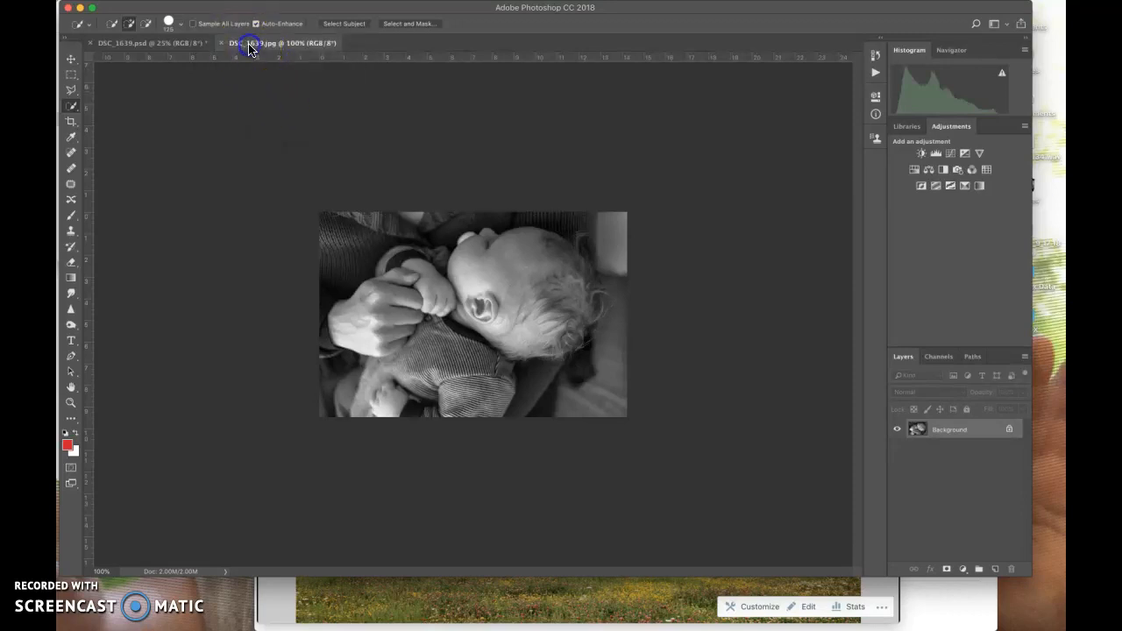
click(282, 132)
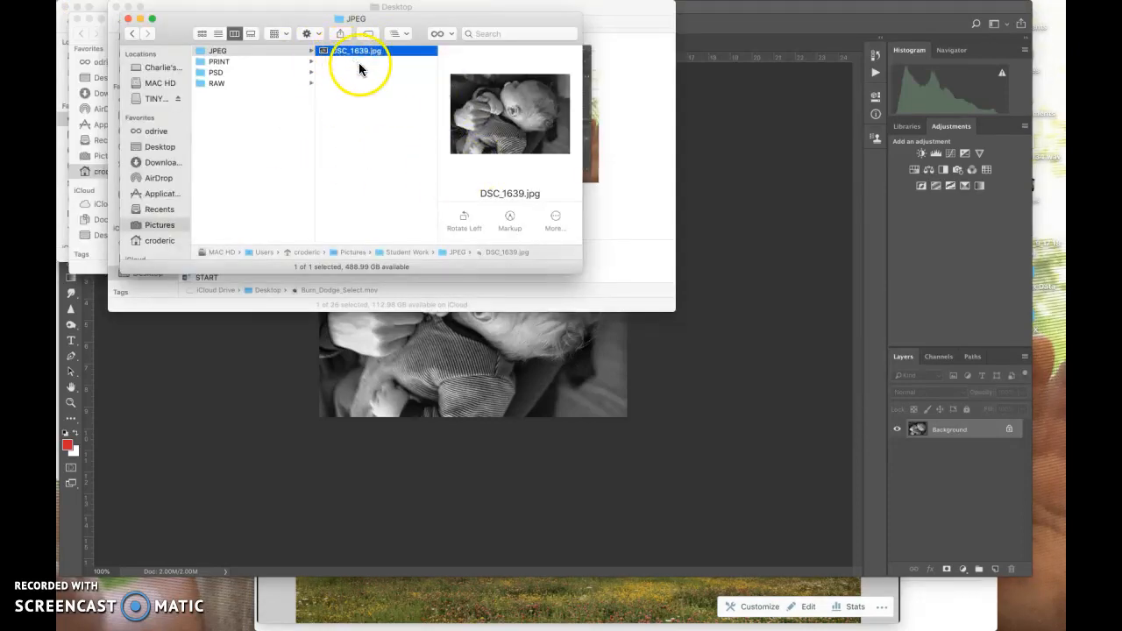
key(space)
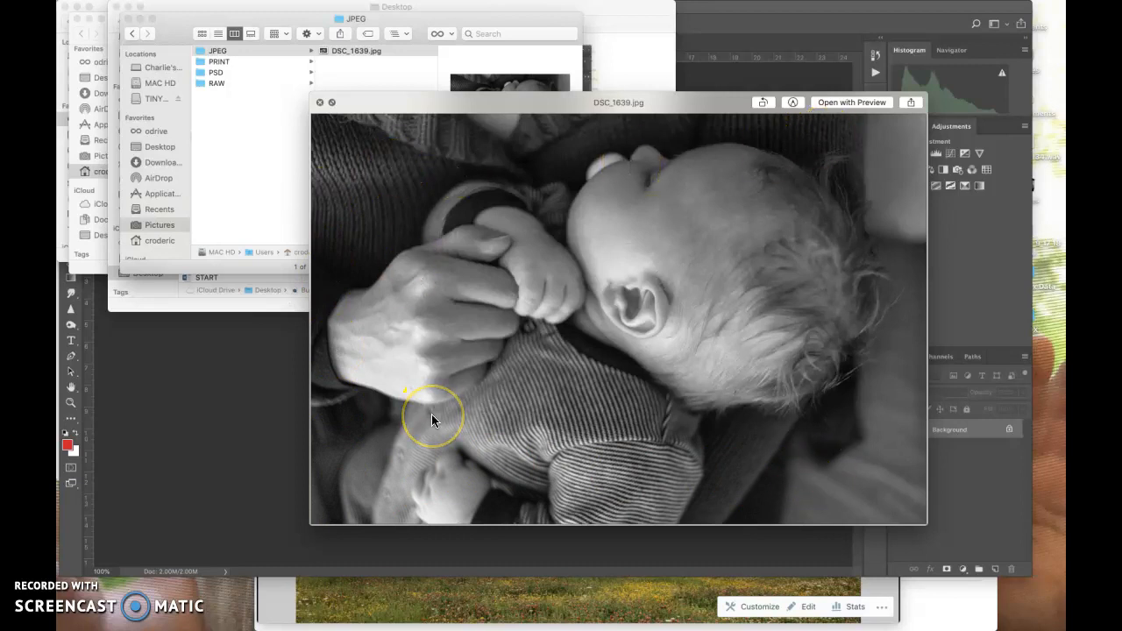
key(space)
Switch to Chrome, widen the browser window, and start a new page on the DIGITAL ART PHOTO STUDIO (WEB) WordPress site
click(528, 601)
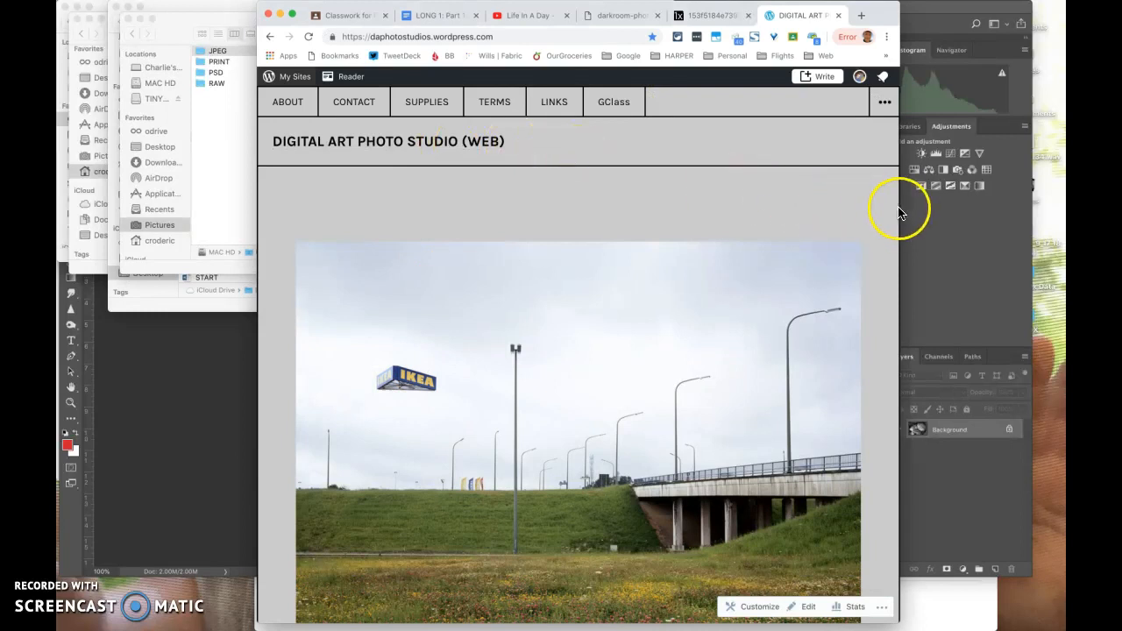
drag(899, 210, 996, 215)
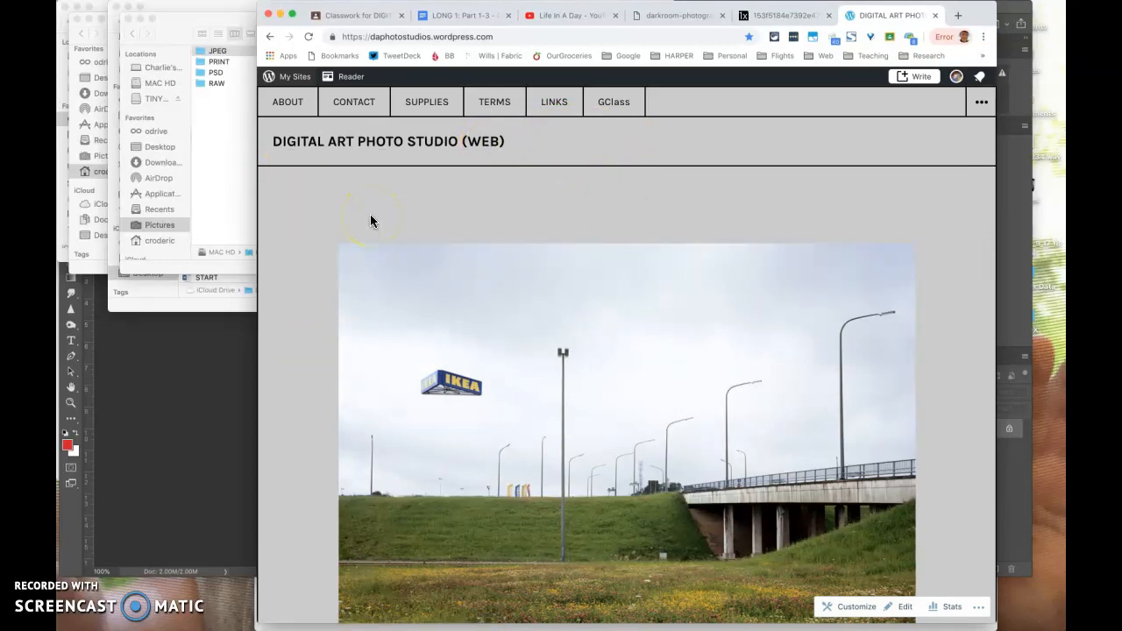
click(291, 79)
click(321, 277)
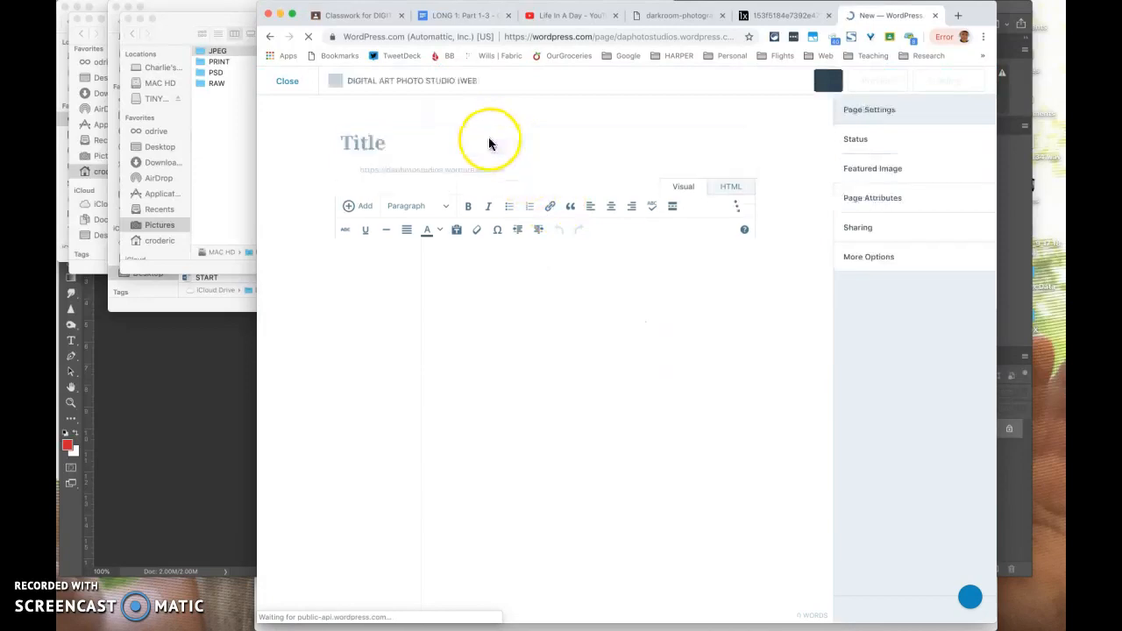
Title the page "Long 1" and add "1.2" to the body as a Heading 2
click(481, 145)
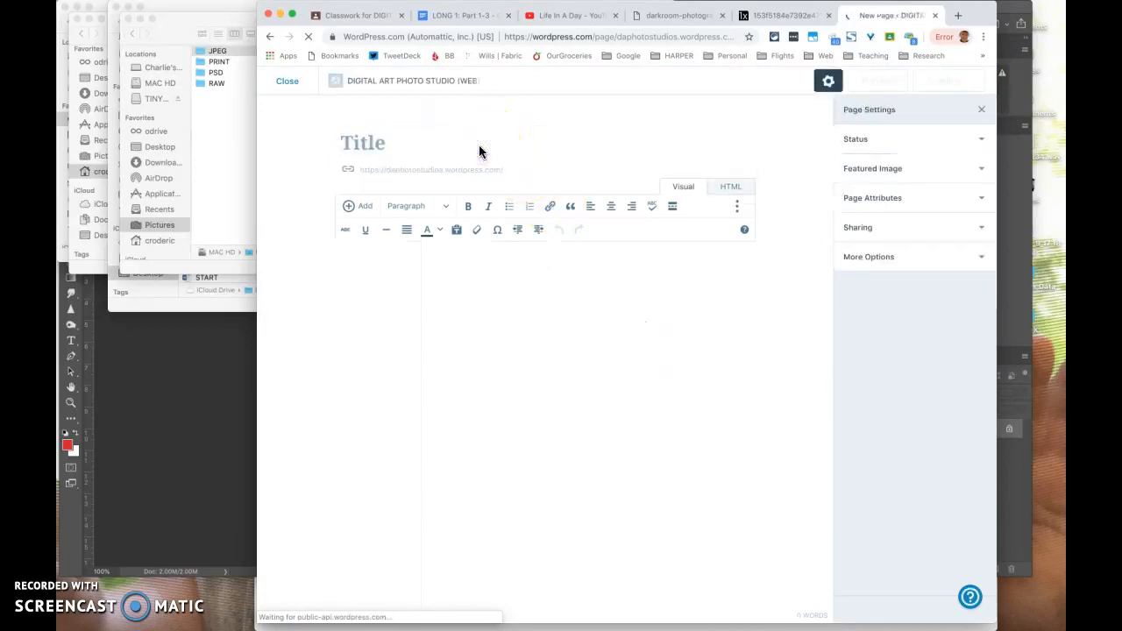
text(Long 1)
click(467, 262)
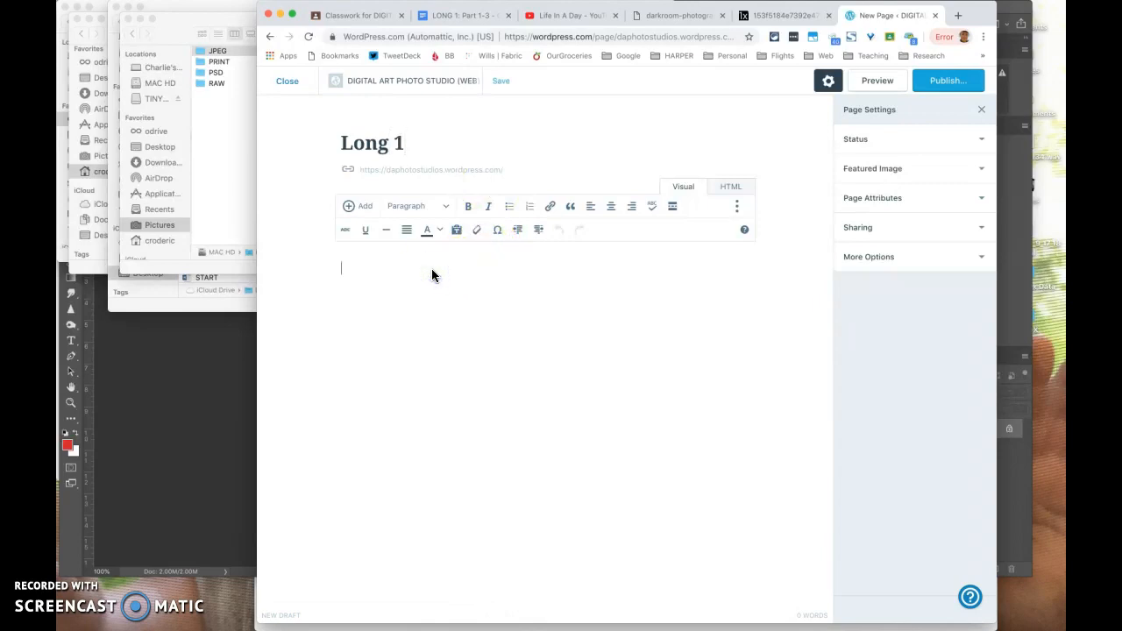
text(1.3)
click(387, 275)
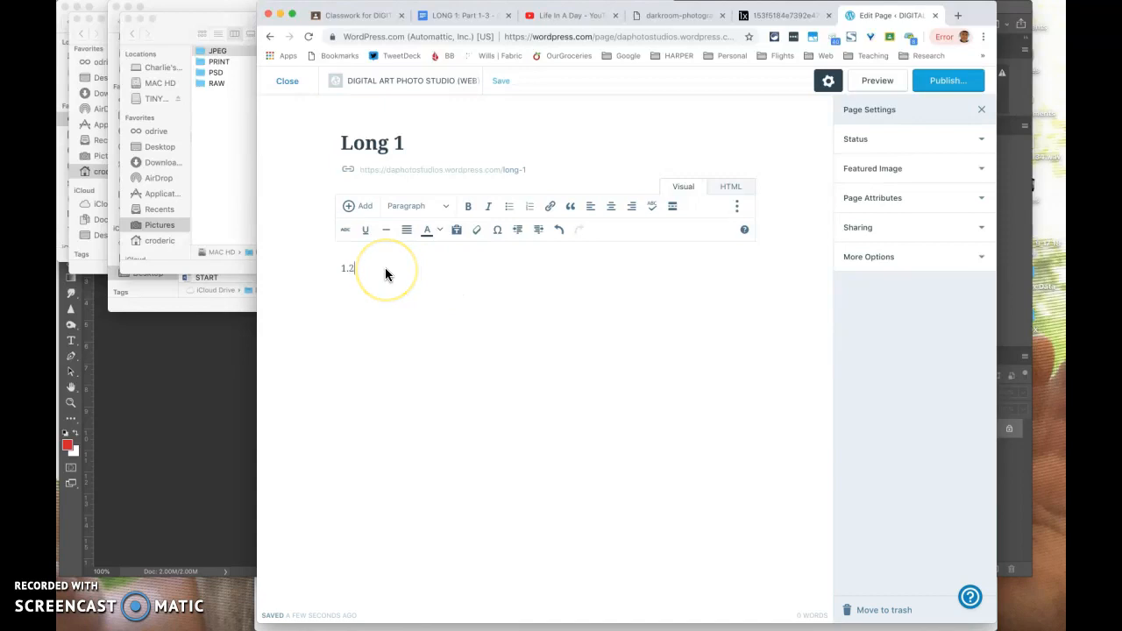
double_click(348, 271)
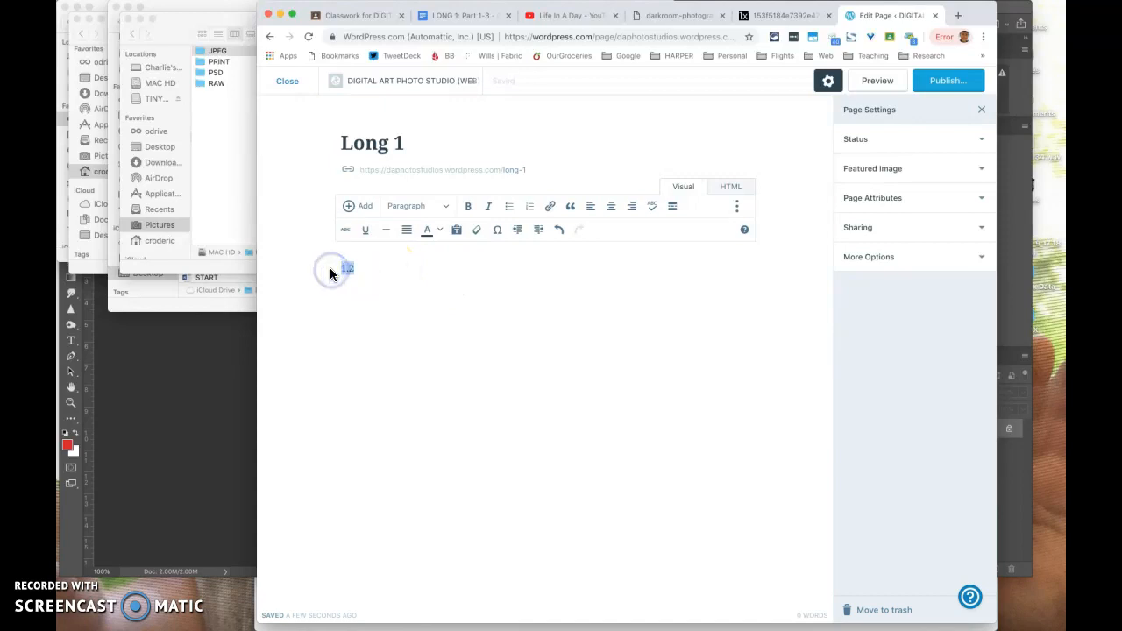
click(445, 206)
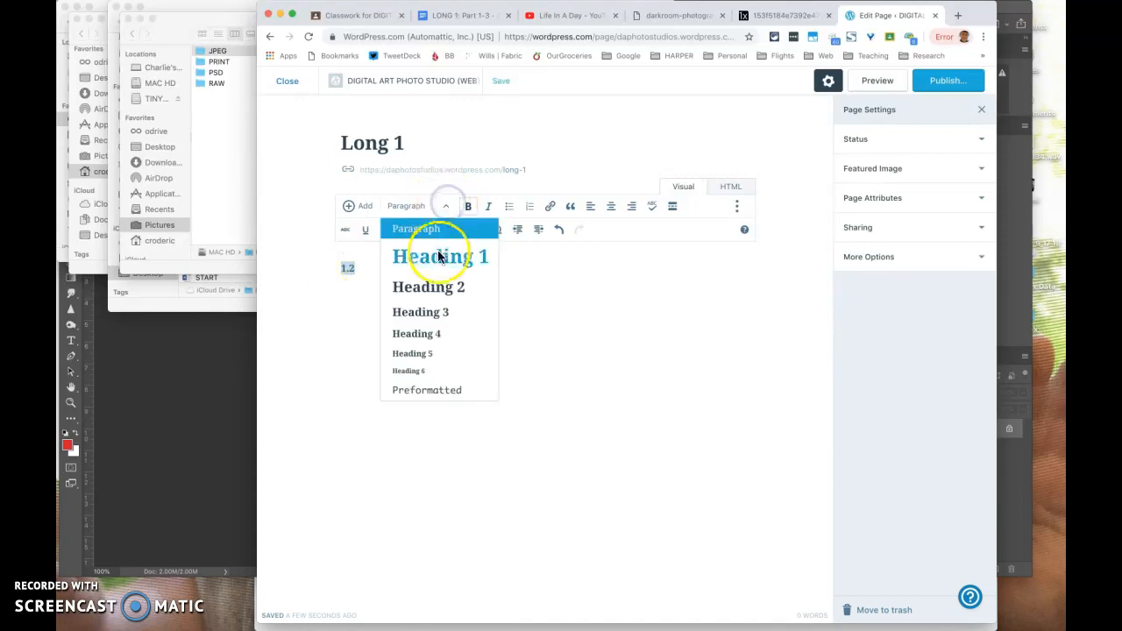
click(430, 288)
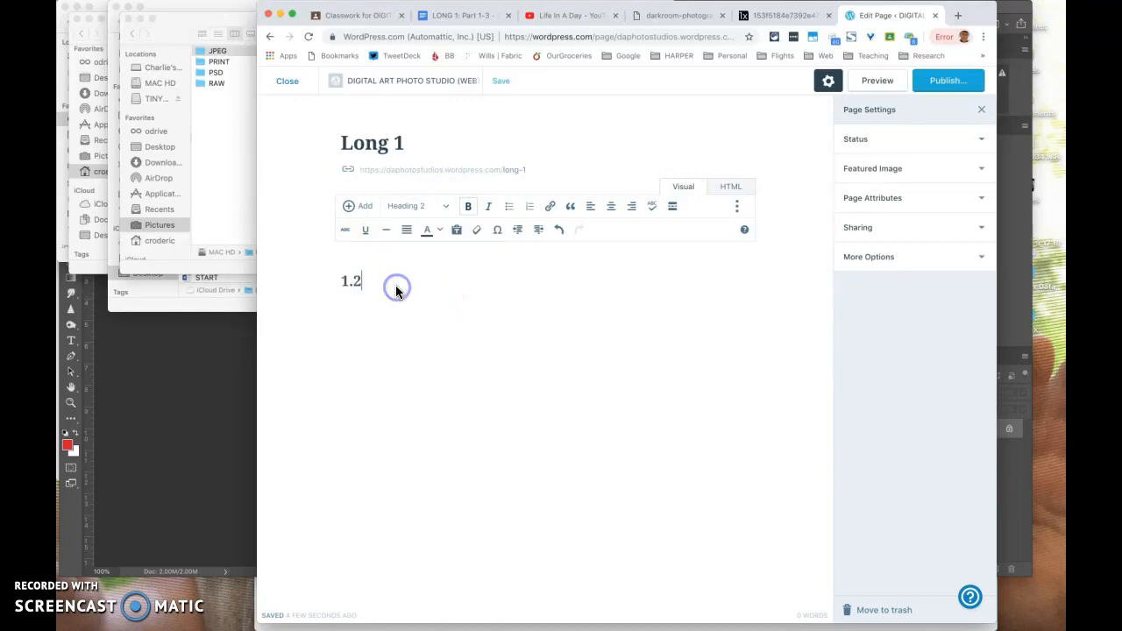
Upload DSC_1639.jpg from Finder to the media library and insert it below the 1.2 heading
click(349, 205)
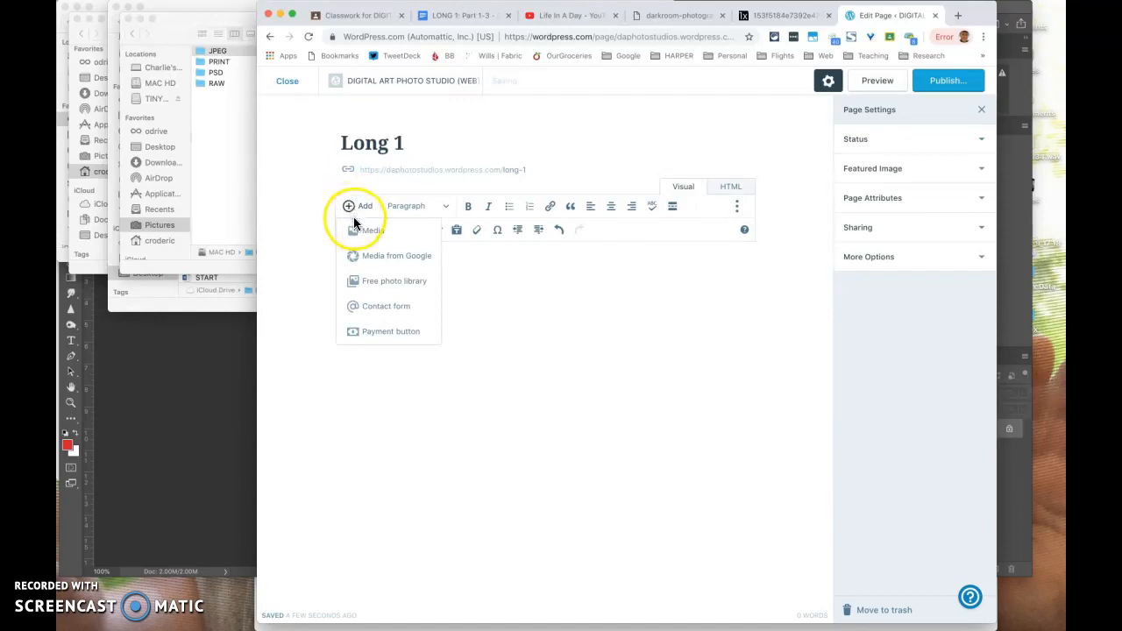
click(354, 233)
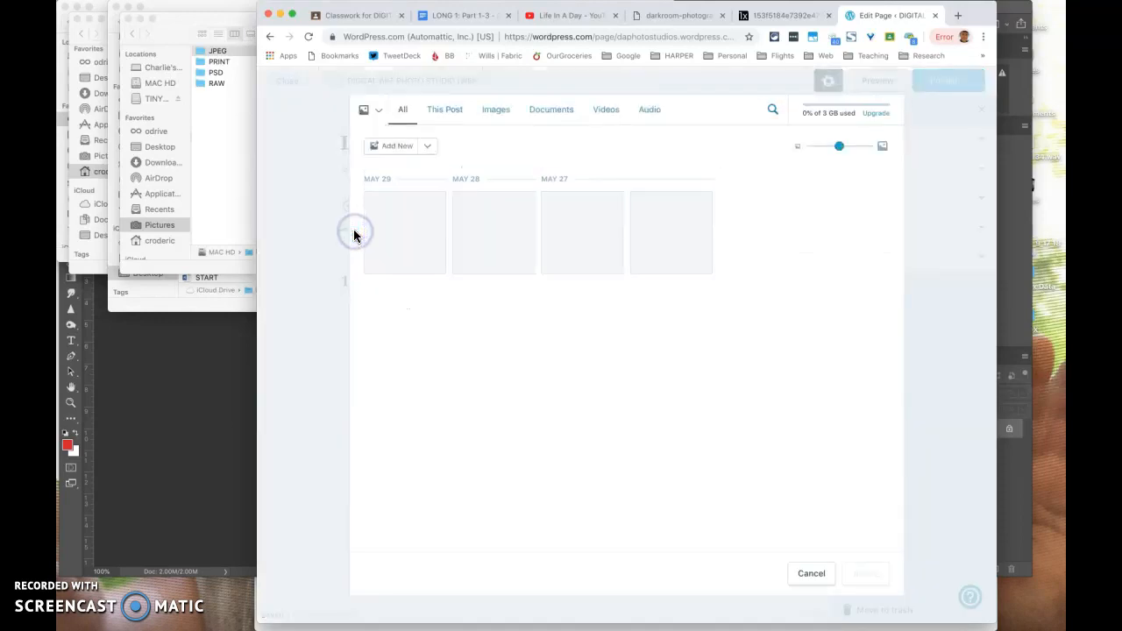
mouse_move(413, 626)
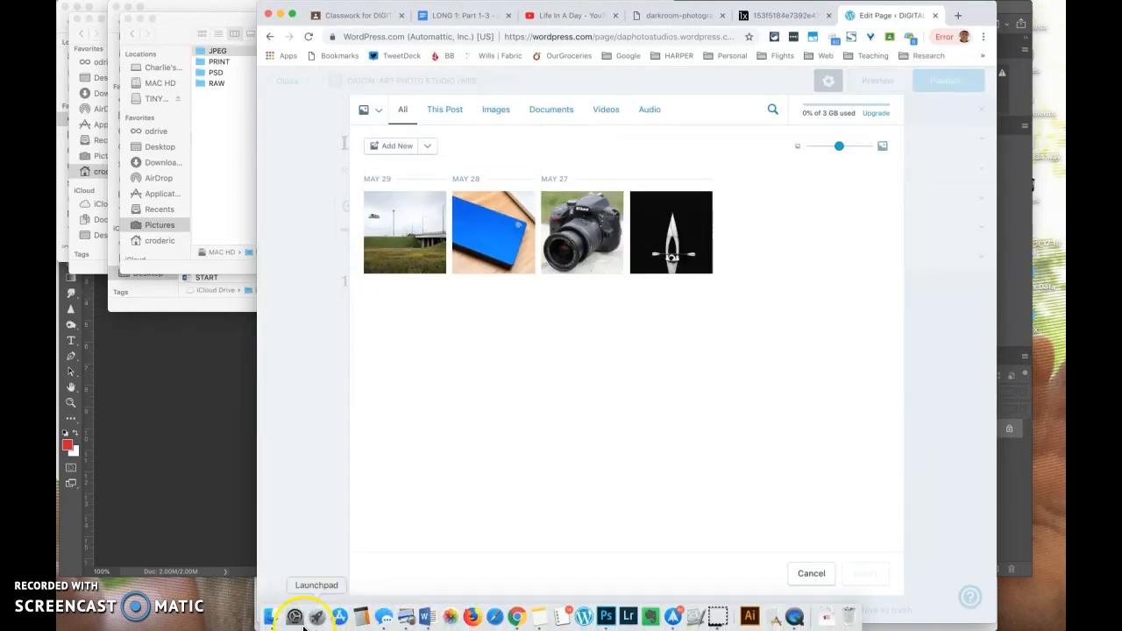
click(275, 622)
drag(323, 49, 535, 389)
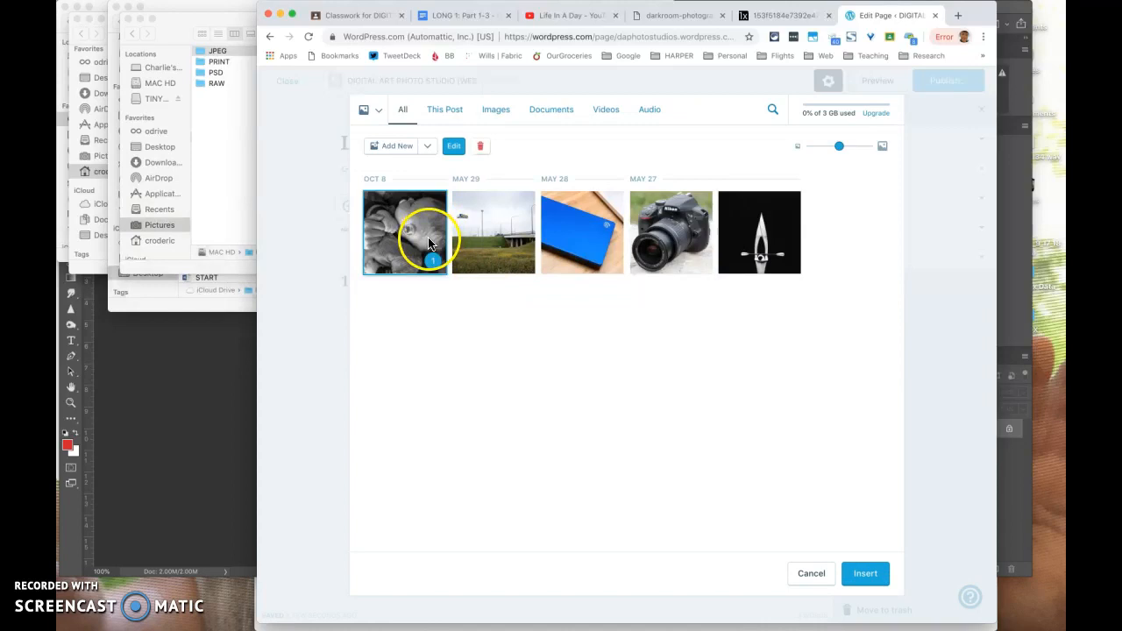
click(868, 575)
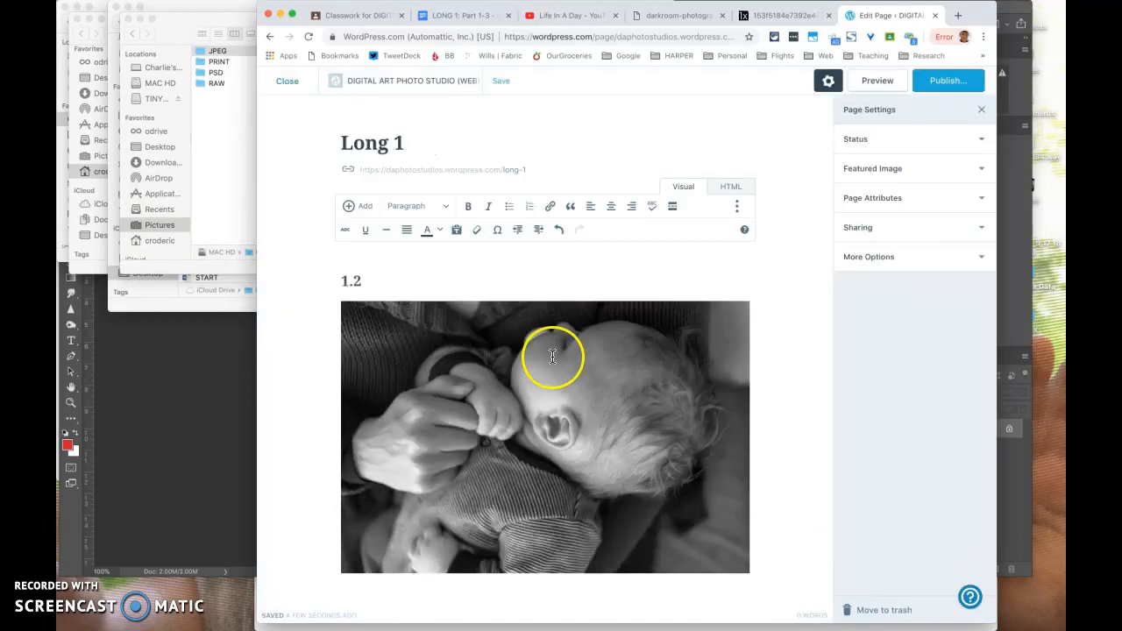
Edit the inserted photo's details and give it the caption "7am"
click(584, 455)
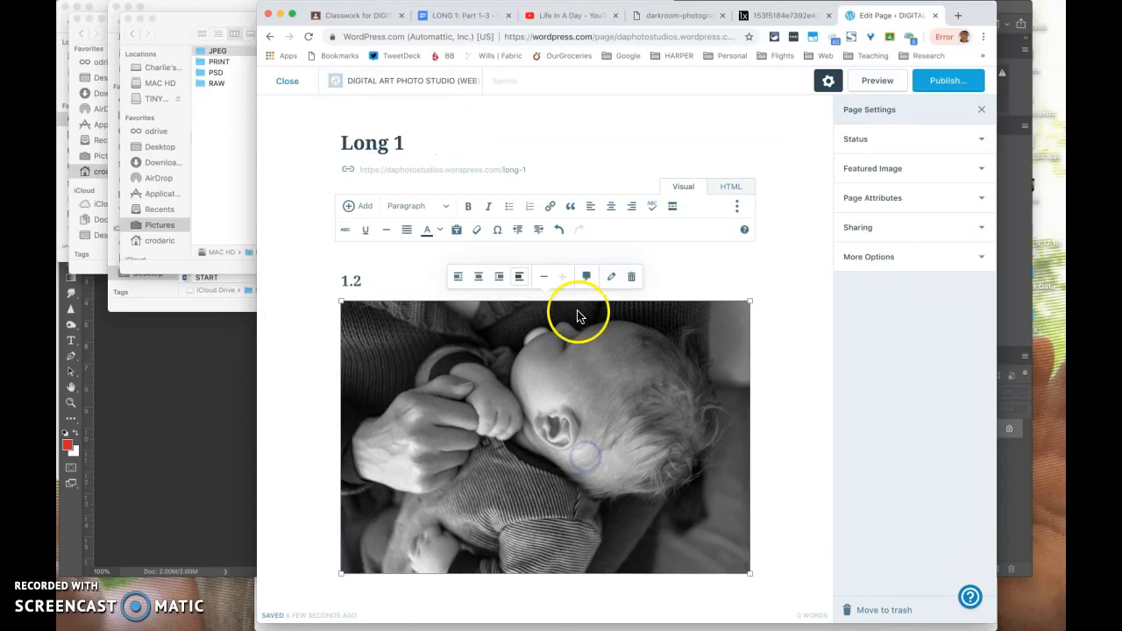
click(611, 277)
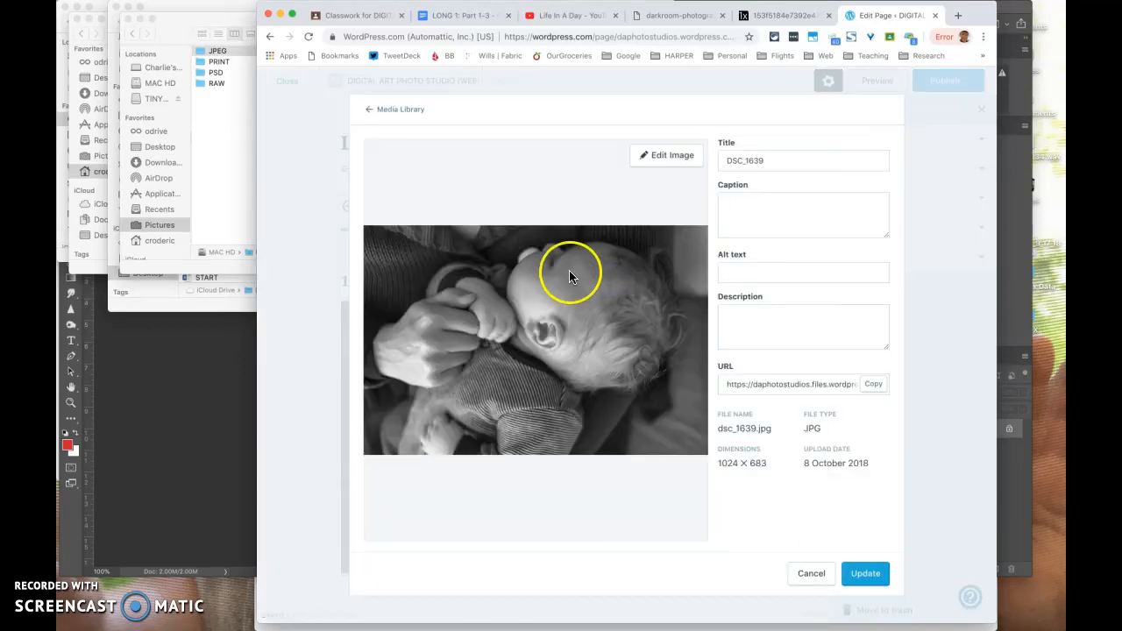
click(764, 199)
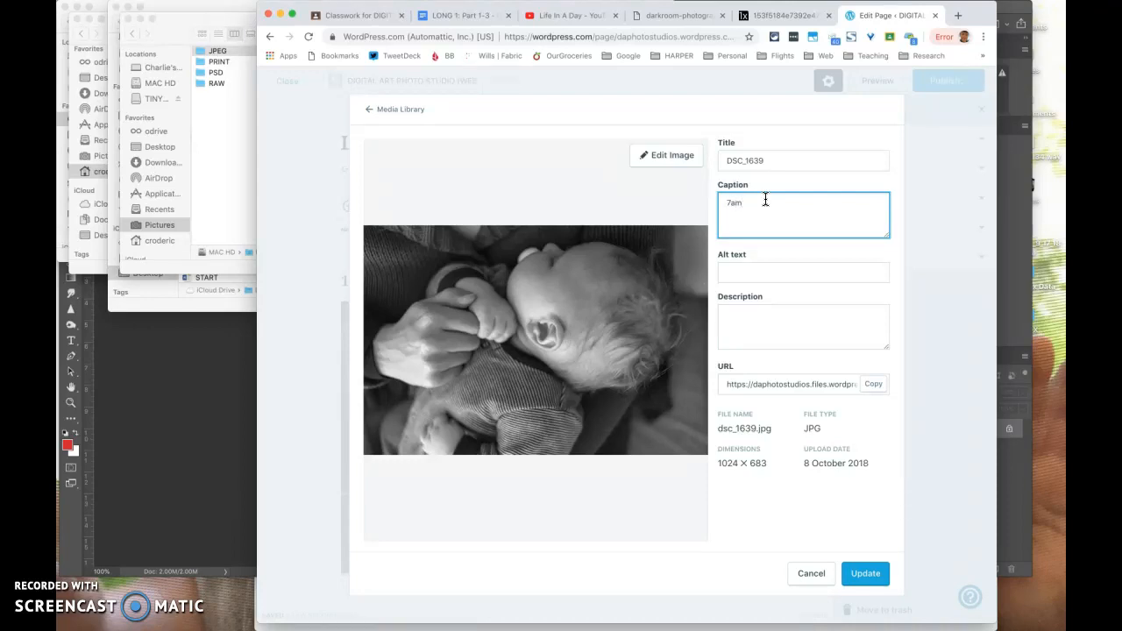
click(866, 574)
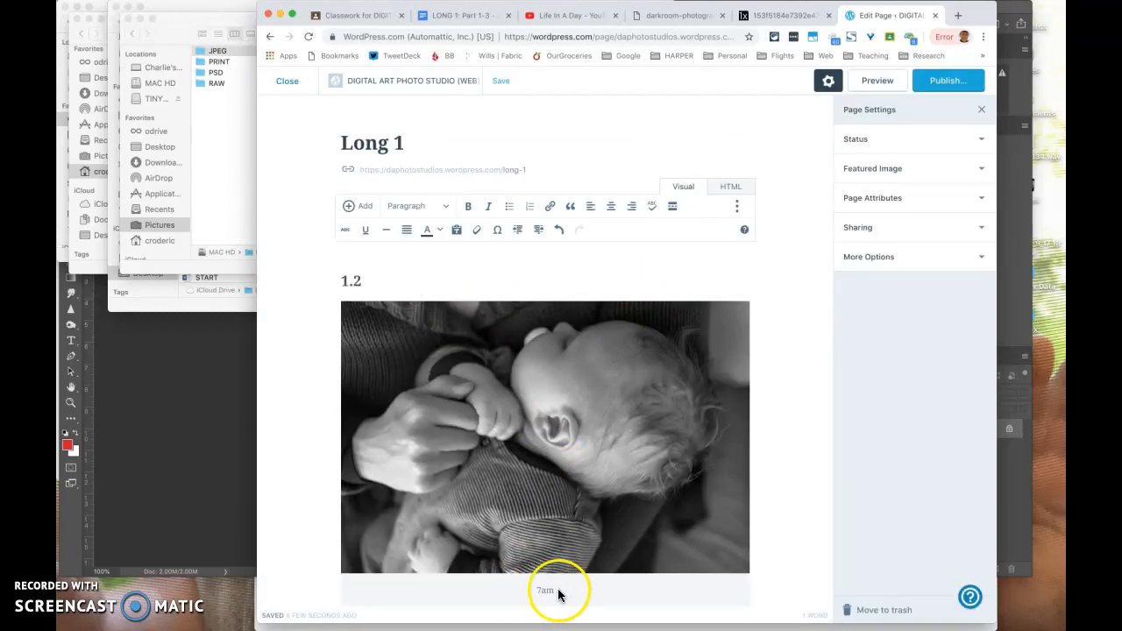
Remove the captioned photo from the page, leaving only the heading
drag(559, 595, 531, 593)
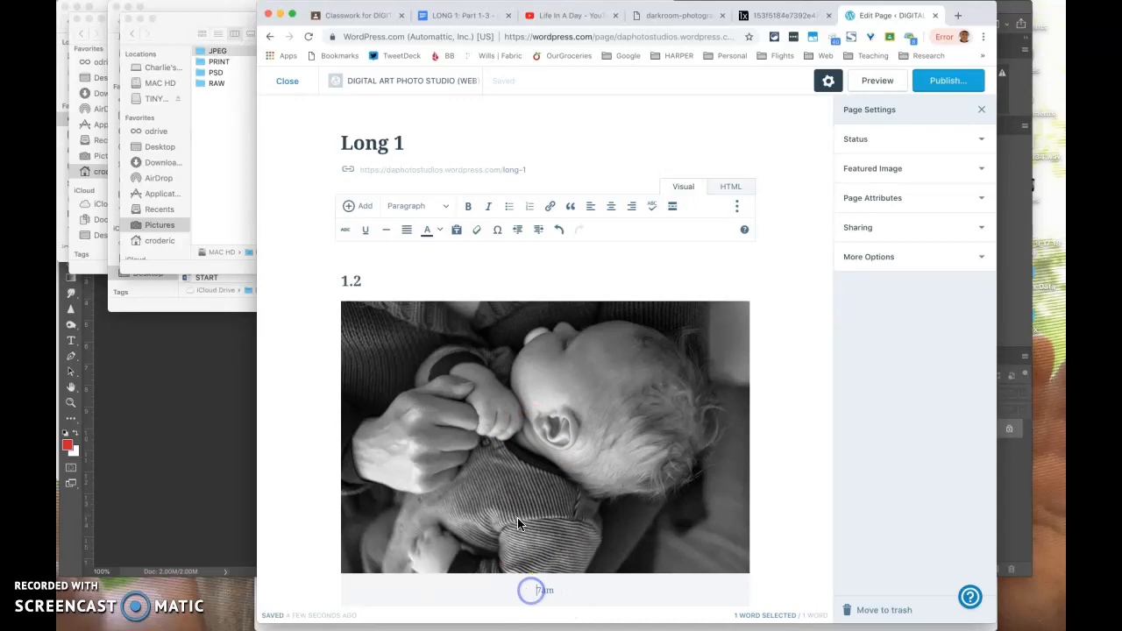
click(593, 307)
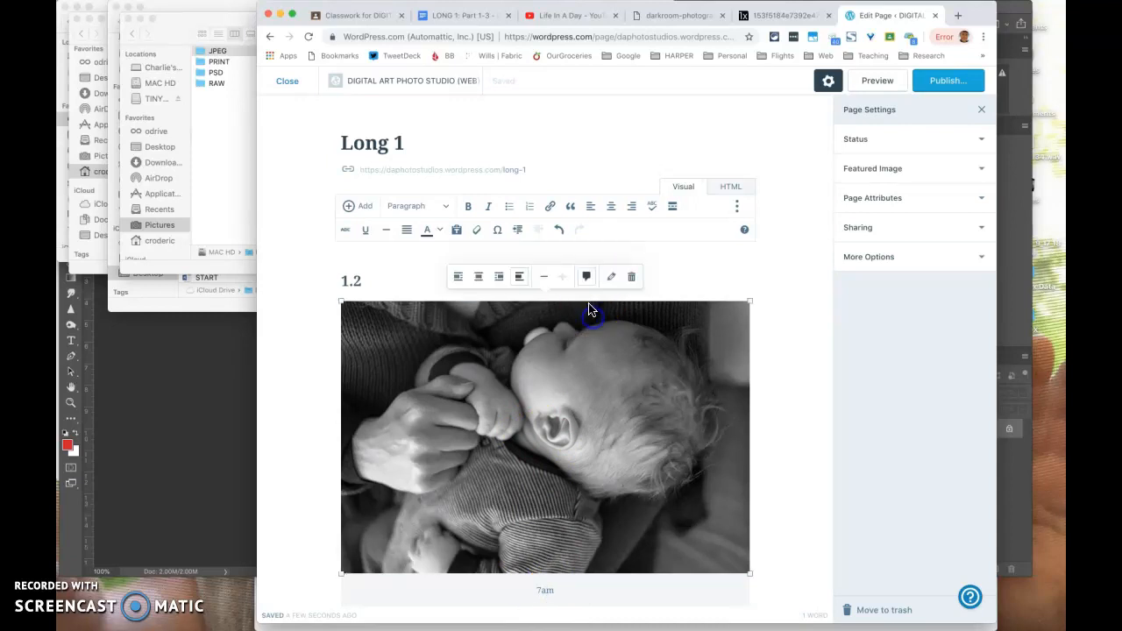
click(633, 279)
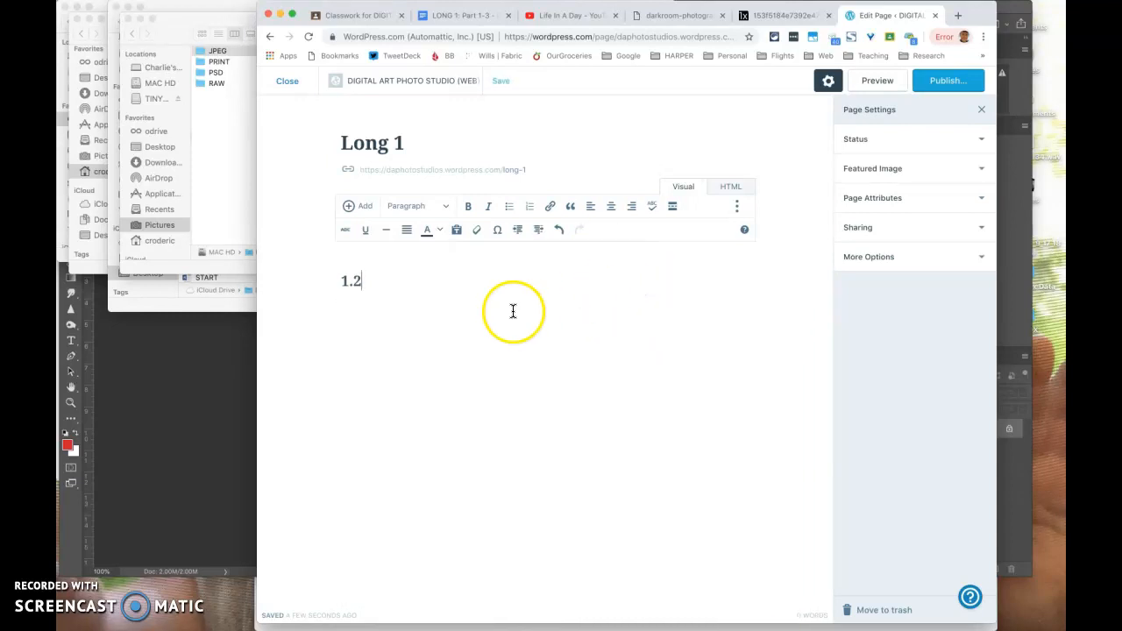
Reopen the media library for the page and select all five images, starting with the baby photo
click(350, 211)
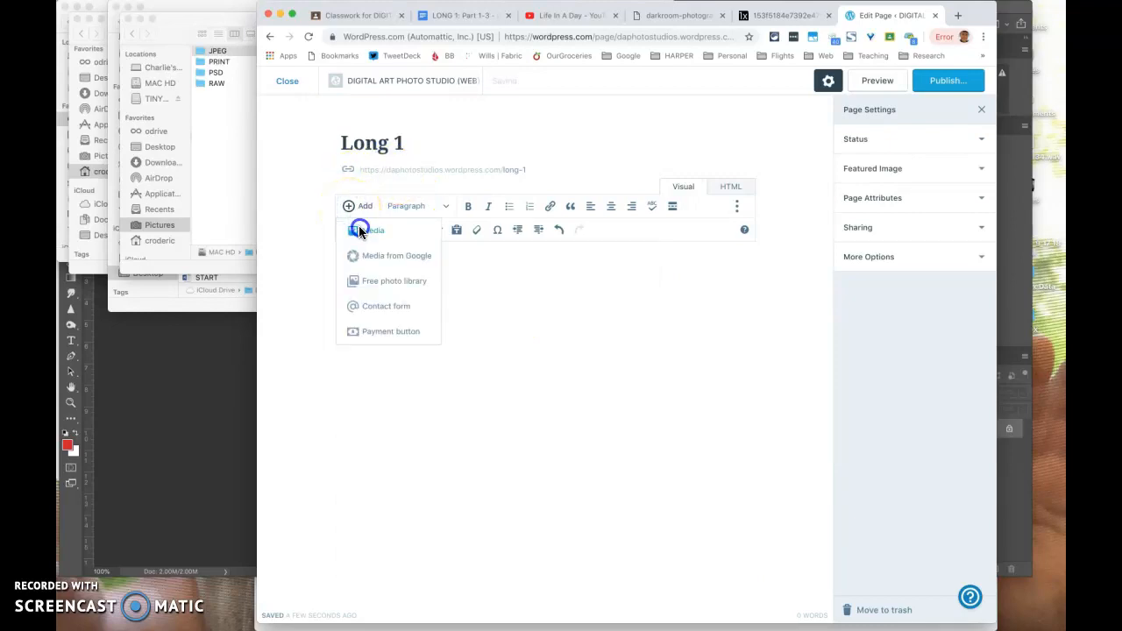
click(355, 228)
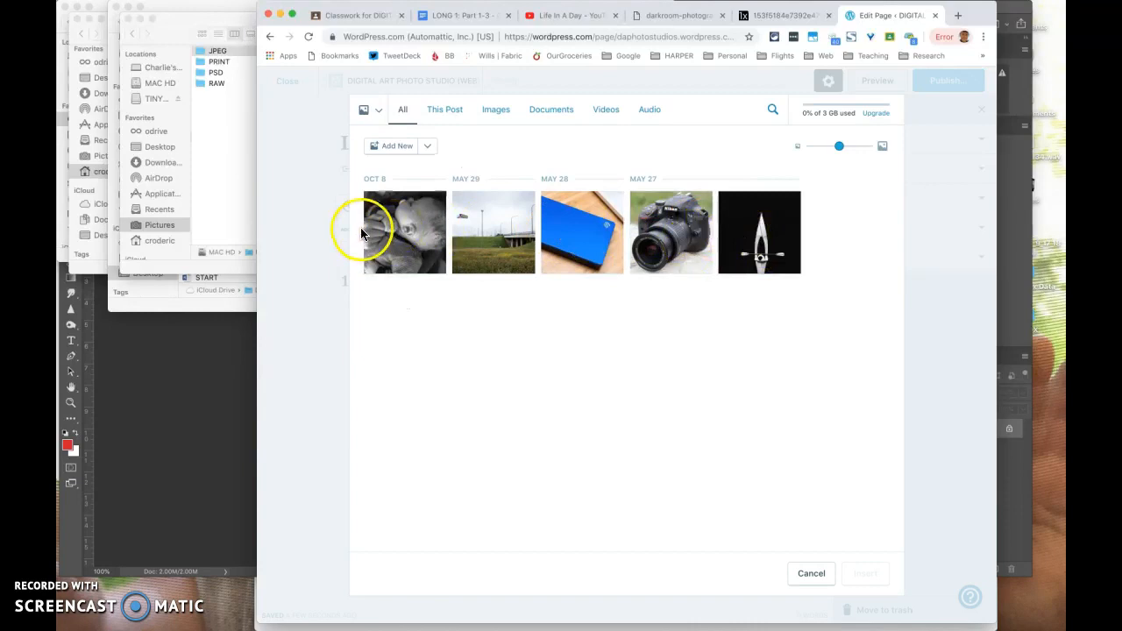
click(395, 246)
click(484, 239)
click(580, 241)
click(682, 248)
click(759, 250)
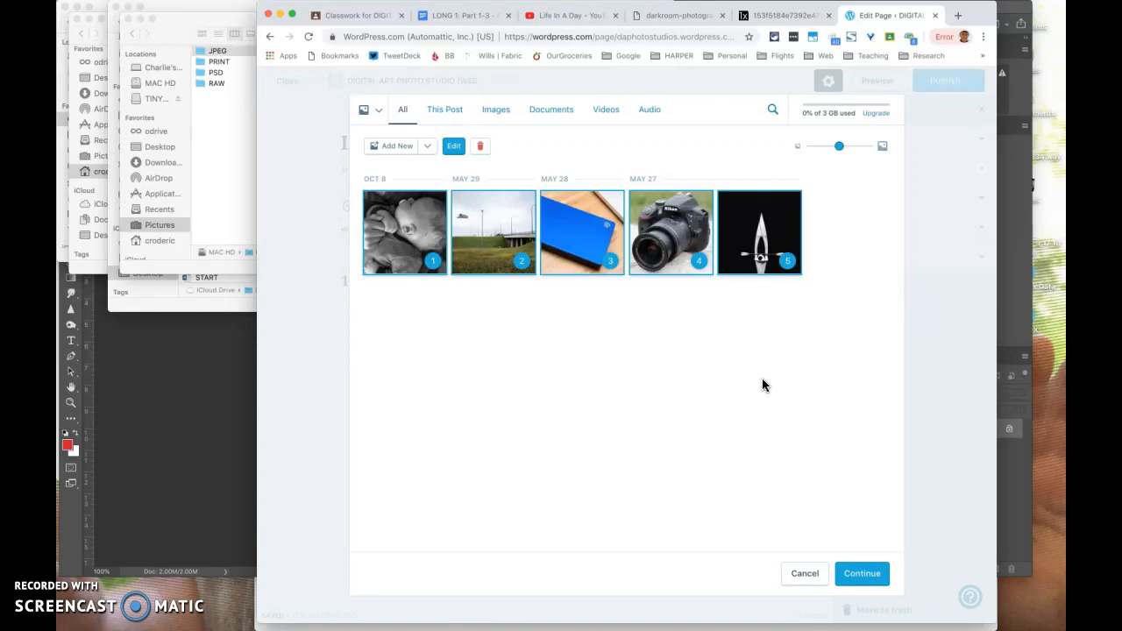
Deselect every image except the baby photo and select them again in the same order
click(759, 254)
click(675, 241)
click(583, 238)
click(502, 243)
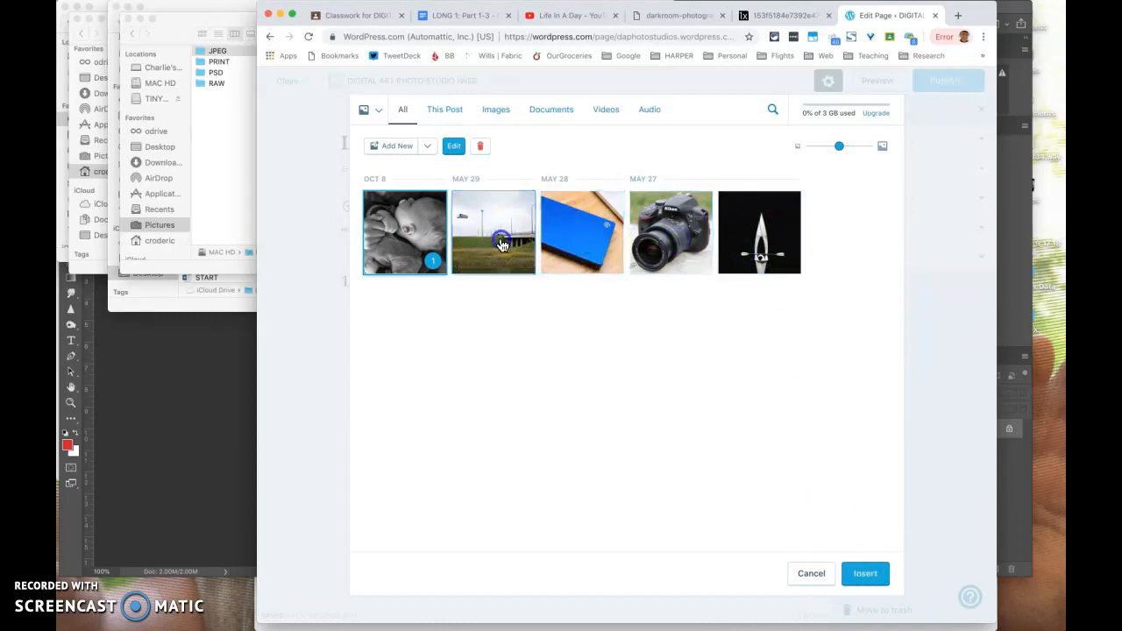
click(502, 243)
click(583, 238)
click(671, 241)
Continue to the gallery settings and review the layout options, keeping Tiled Mosaic
click(858, 562)
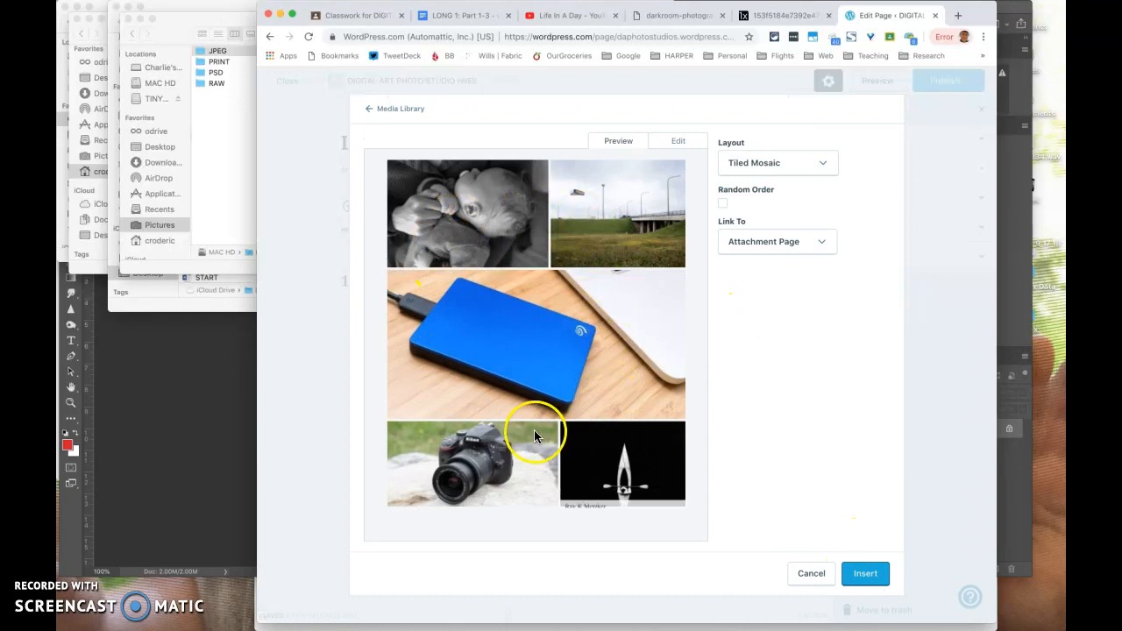
click(790, 163)
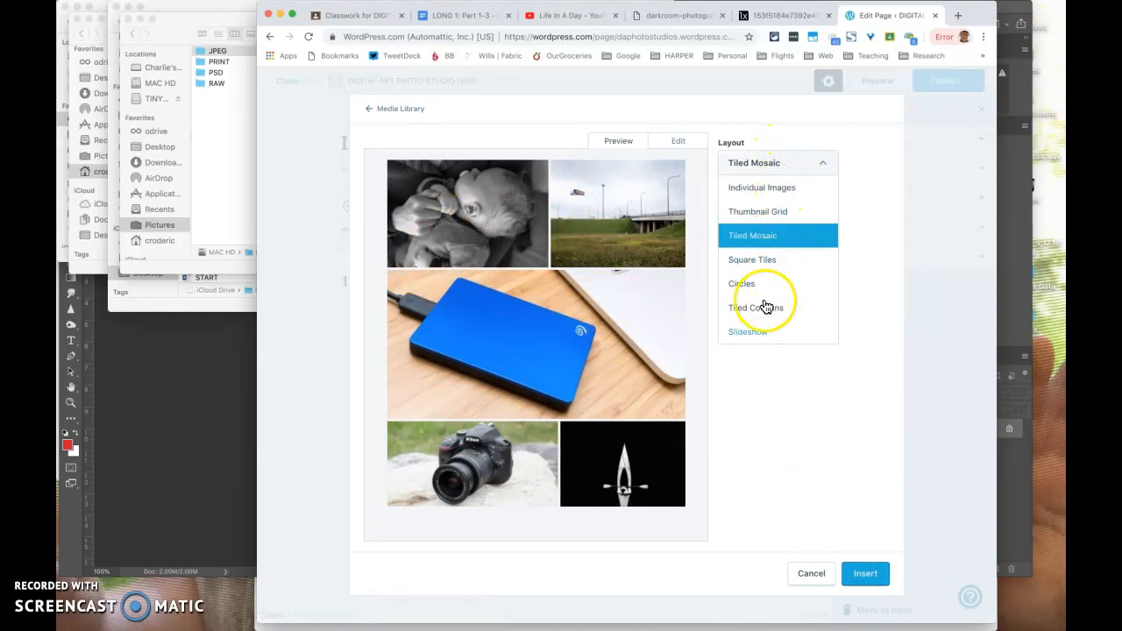
click(770, 163)
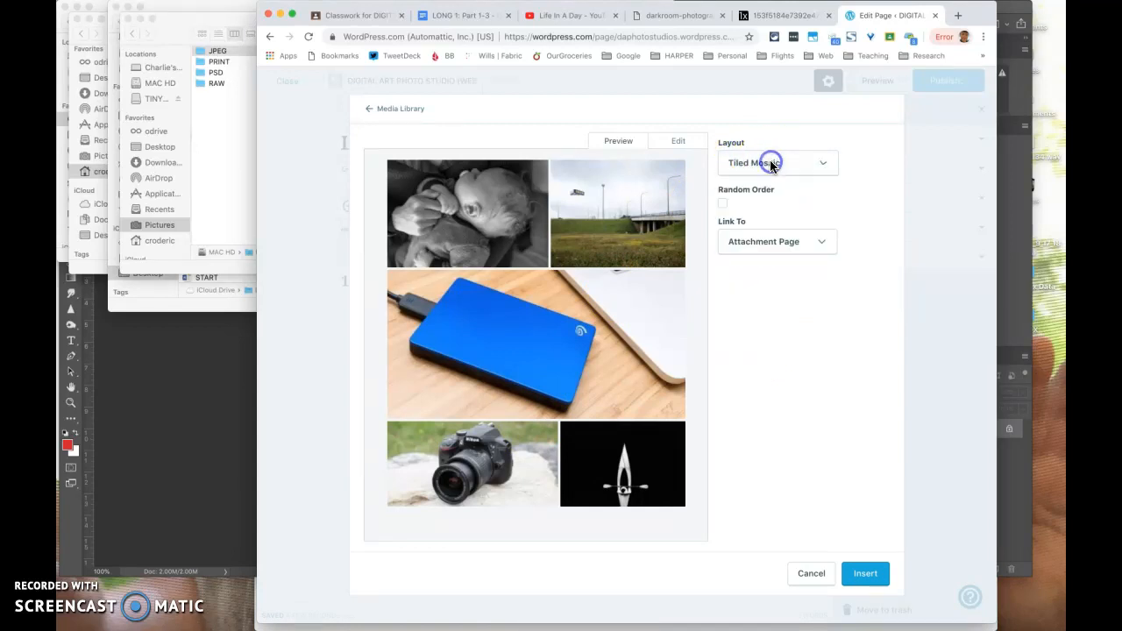
Move the baby photo to the end of the gallery order and insert the gallery into the page
click(682, 148)
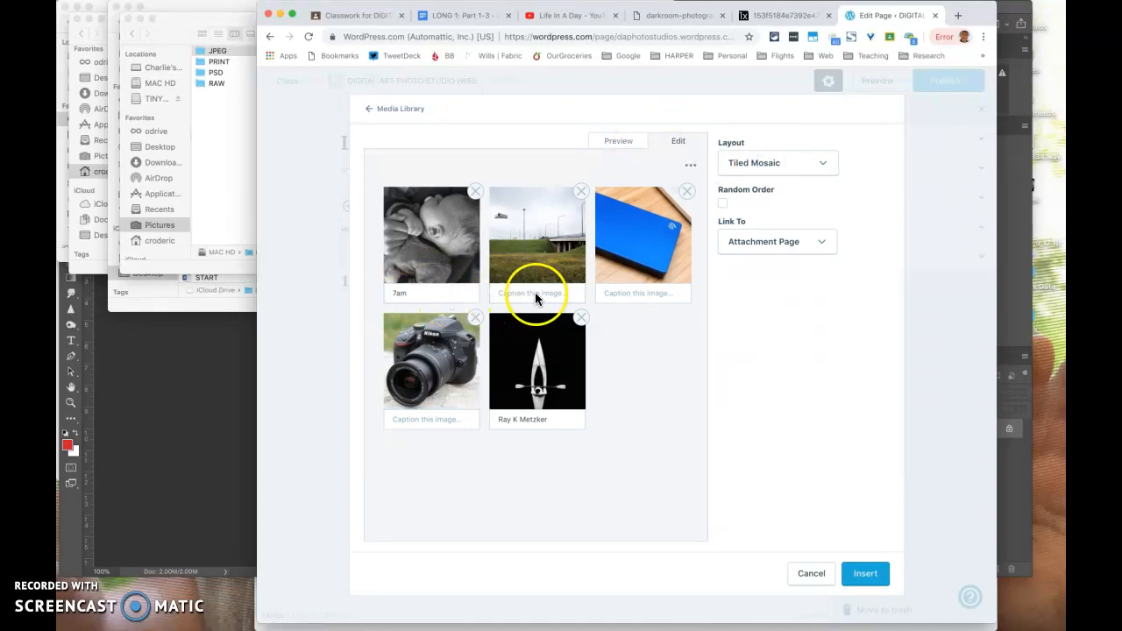
drag(428, 233, 629, 379)
drag(552, 379, 554, 253)
drag(643, 237, 519, 341)
click(863, 499)
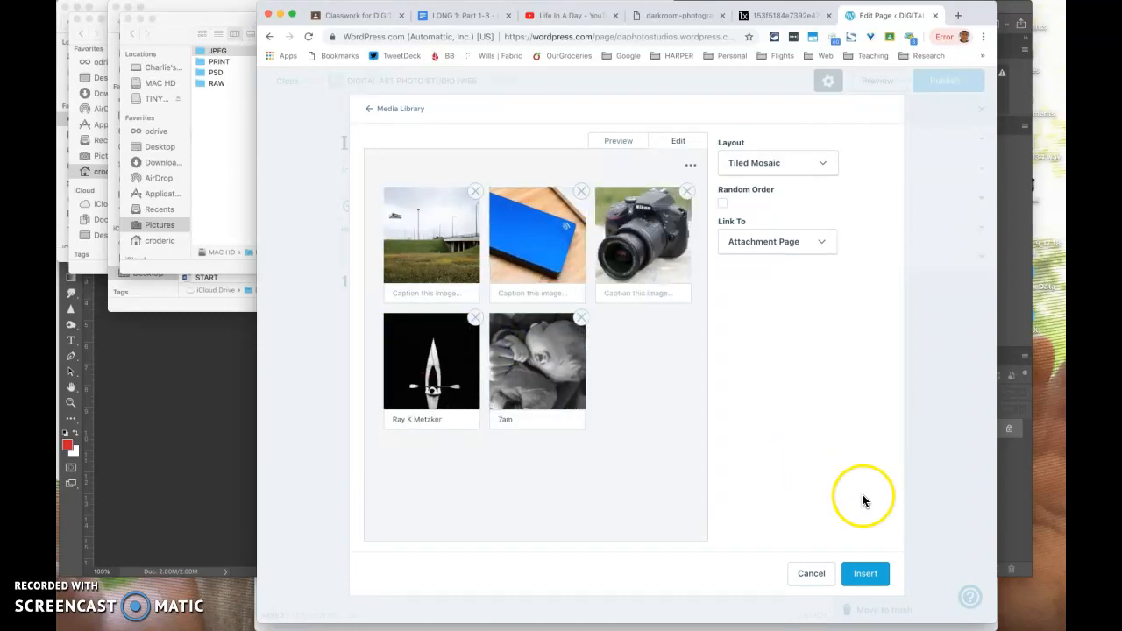
click(864, 579)
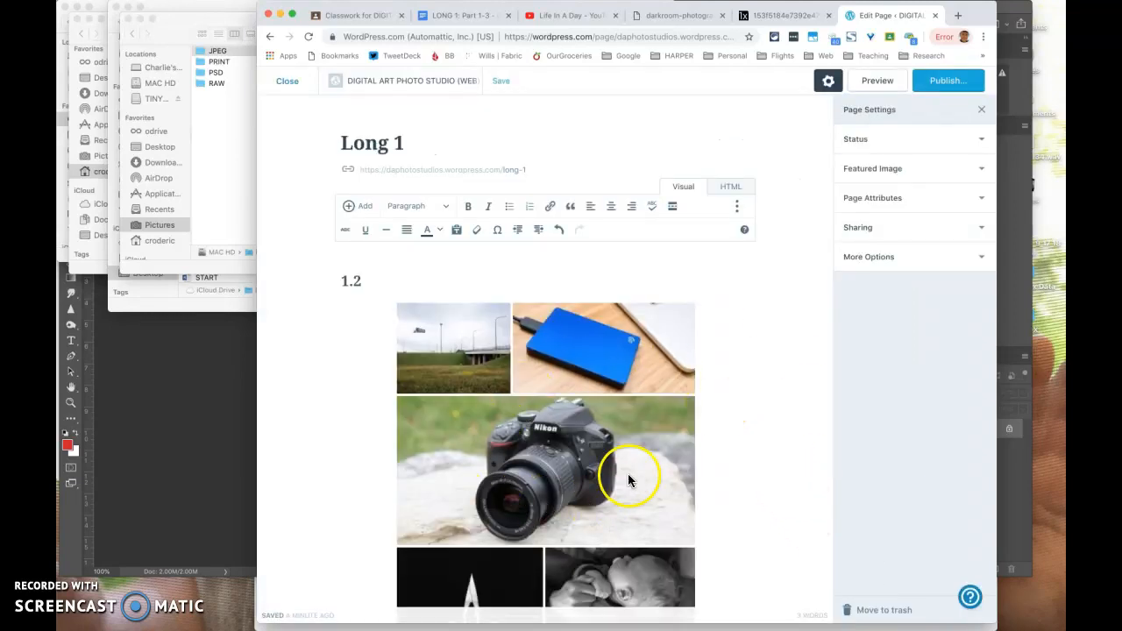
Remove the blue hard drive and camera images from the inserted gallery, update it, and preview the page
click(614, 443)
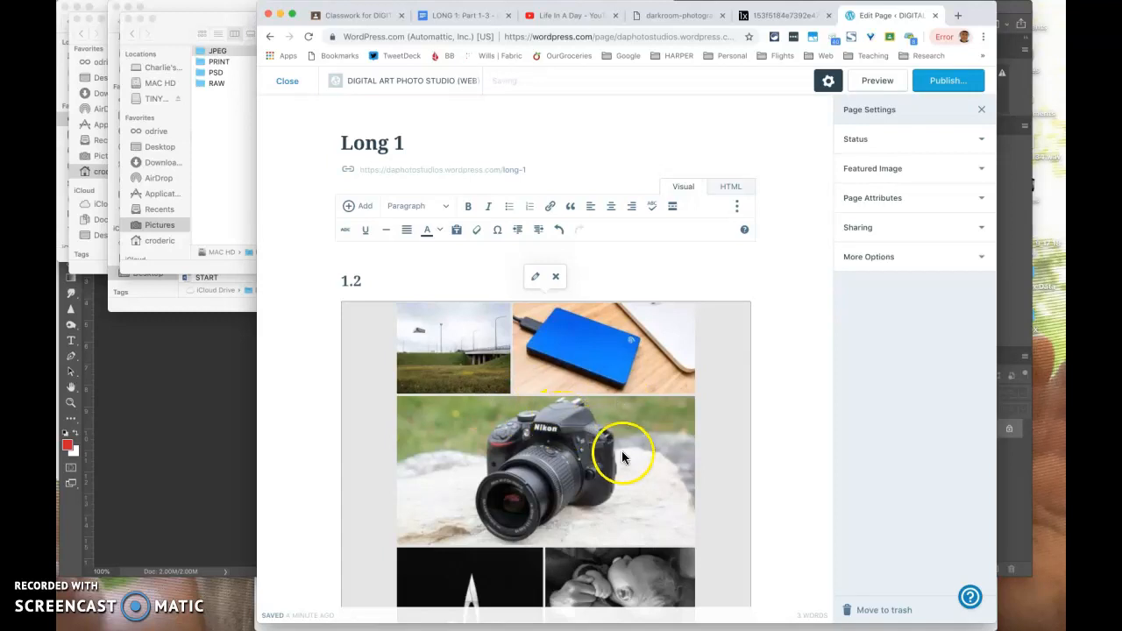
scroll(626, 458, down, 2)
scroll(626, 457, up, 1)
click(628, 392)
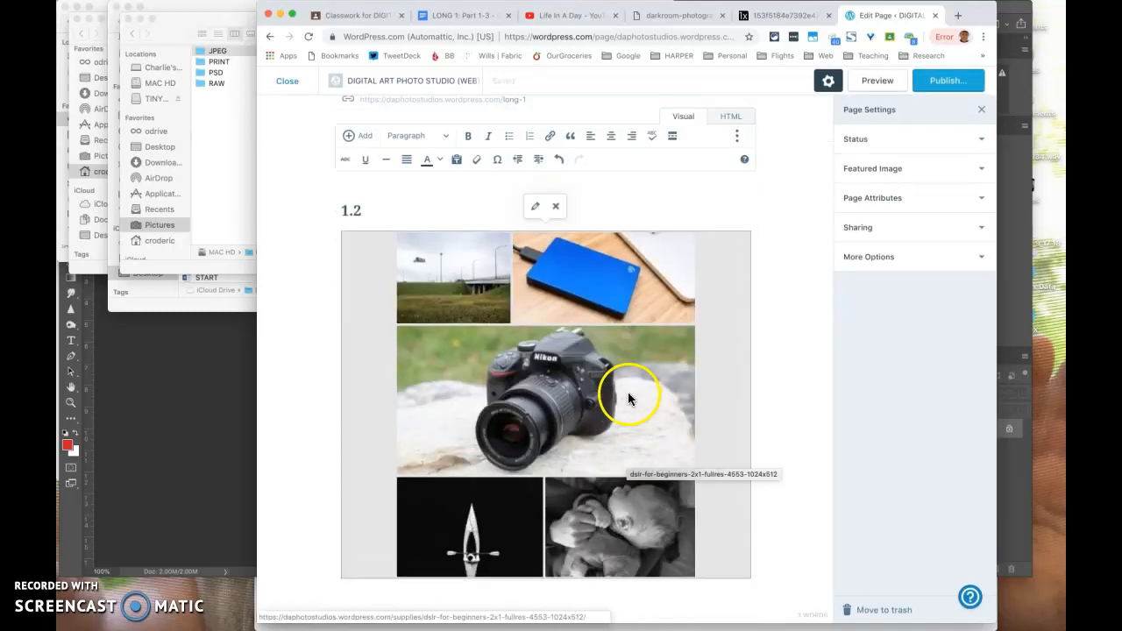
click(535, 207)
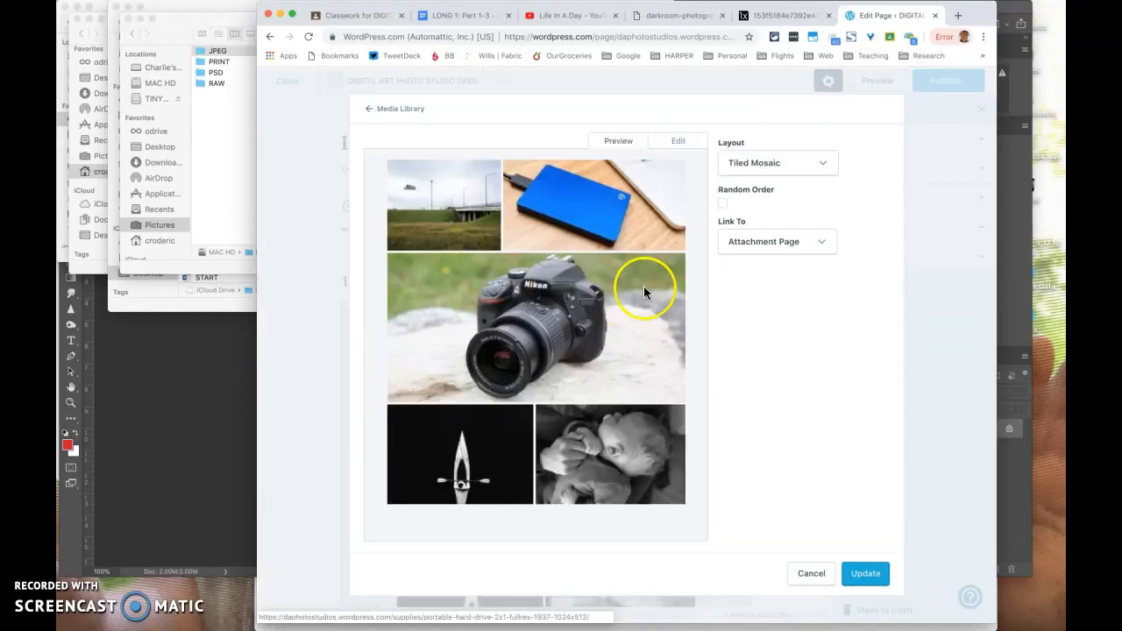
click(677, 140)
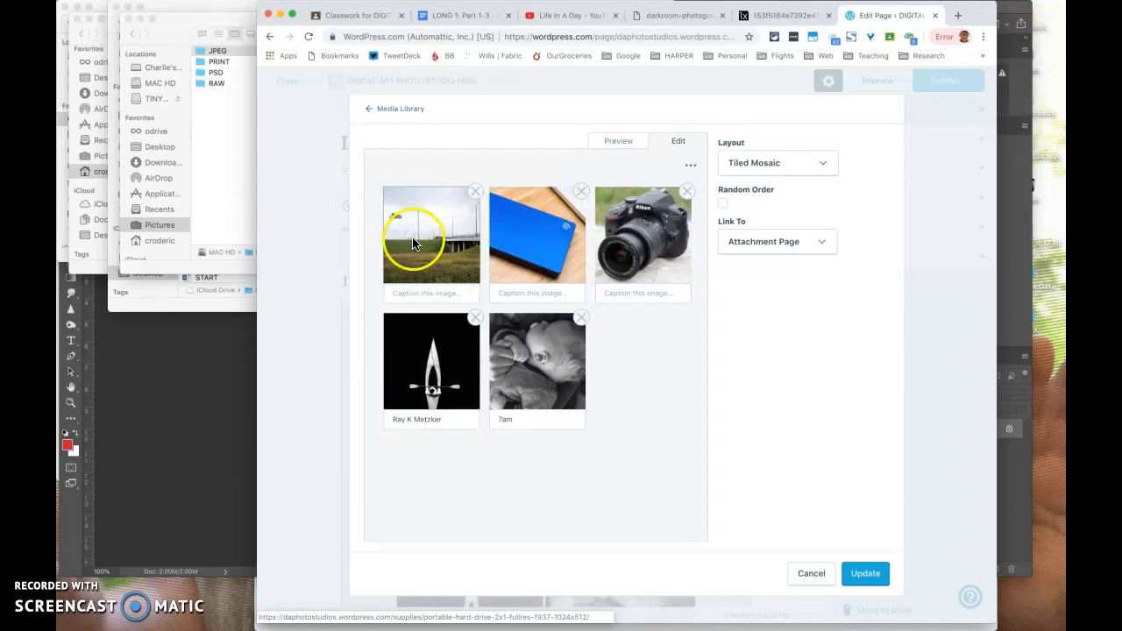
click(580, 192)
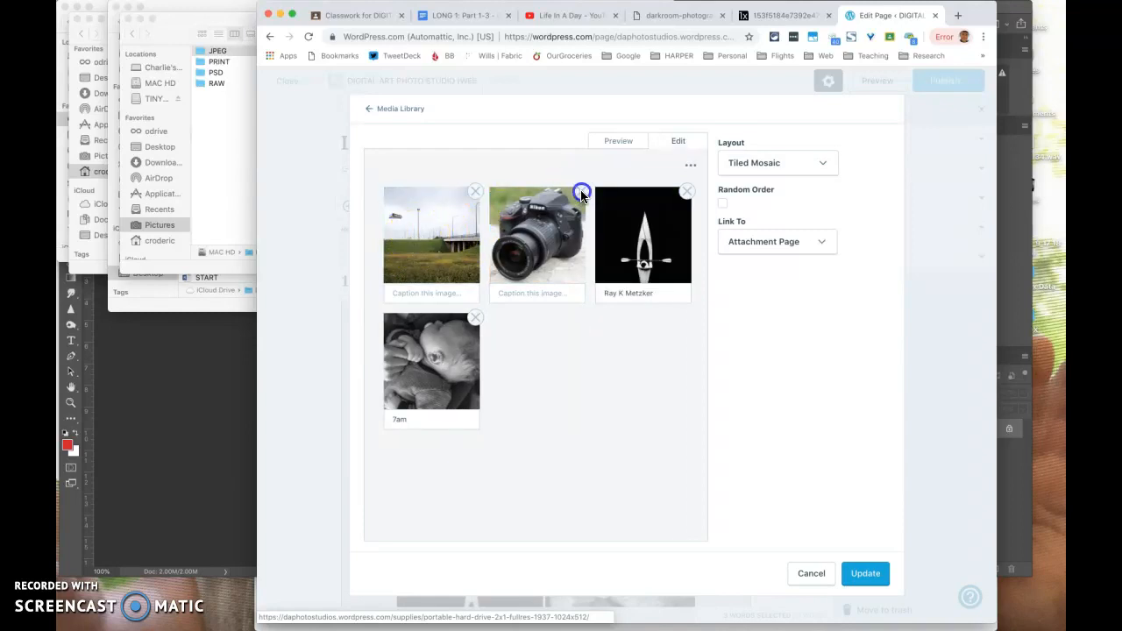
click(580, 193)
click(859, 573)
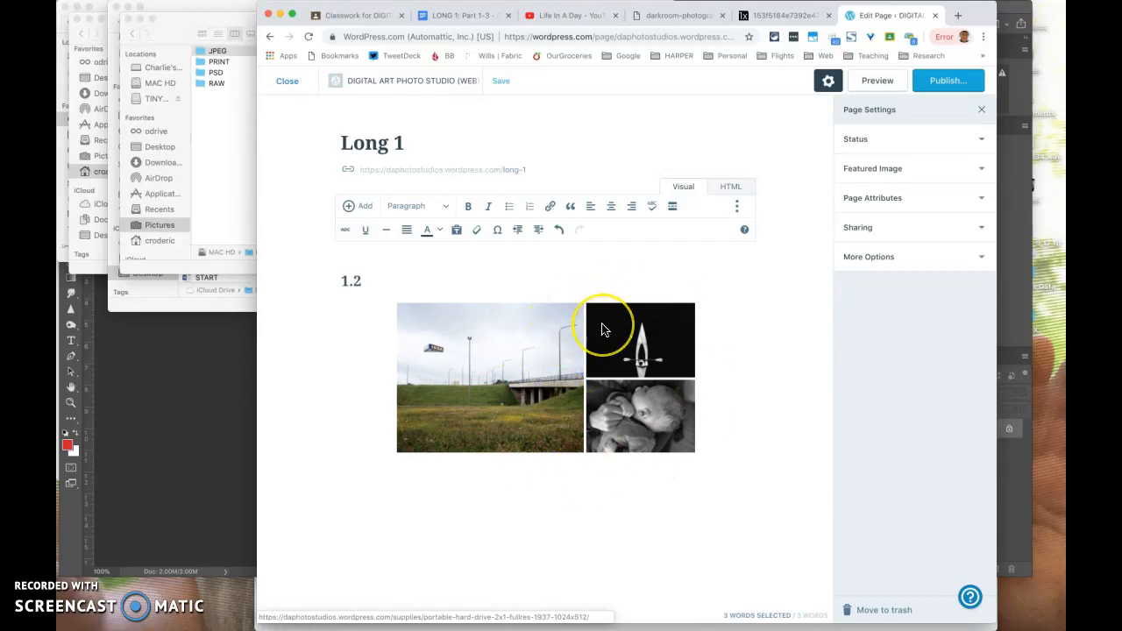
click(879, 80)
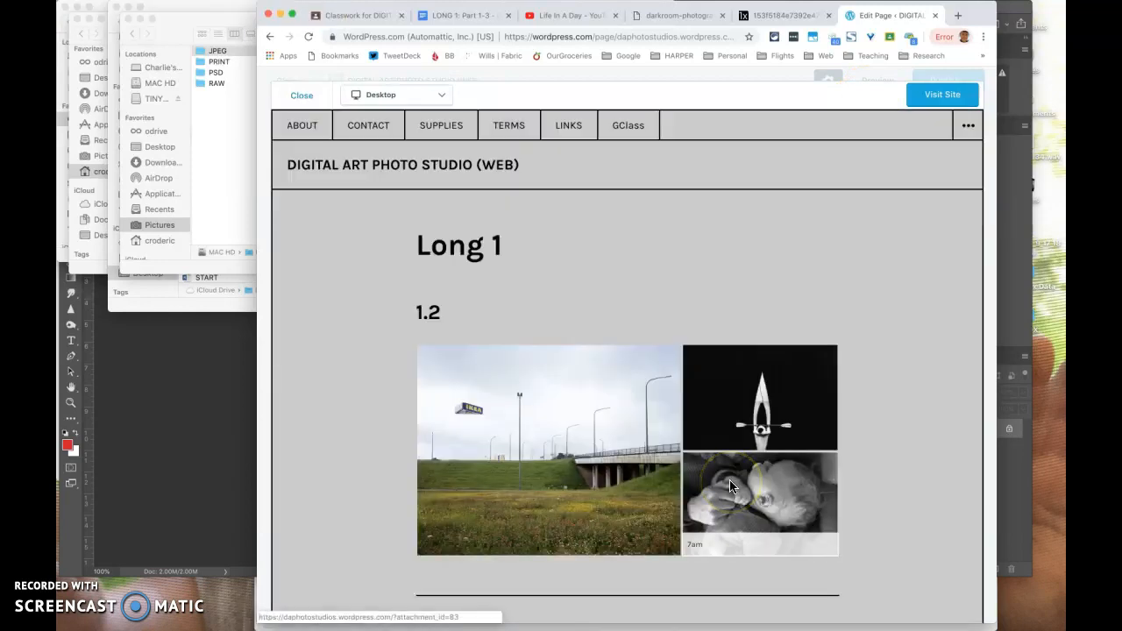
Open the baby photo from the page preview, look over its attachment page, and close the preview
click(733, 497)
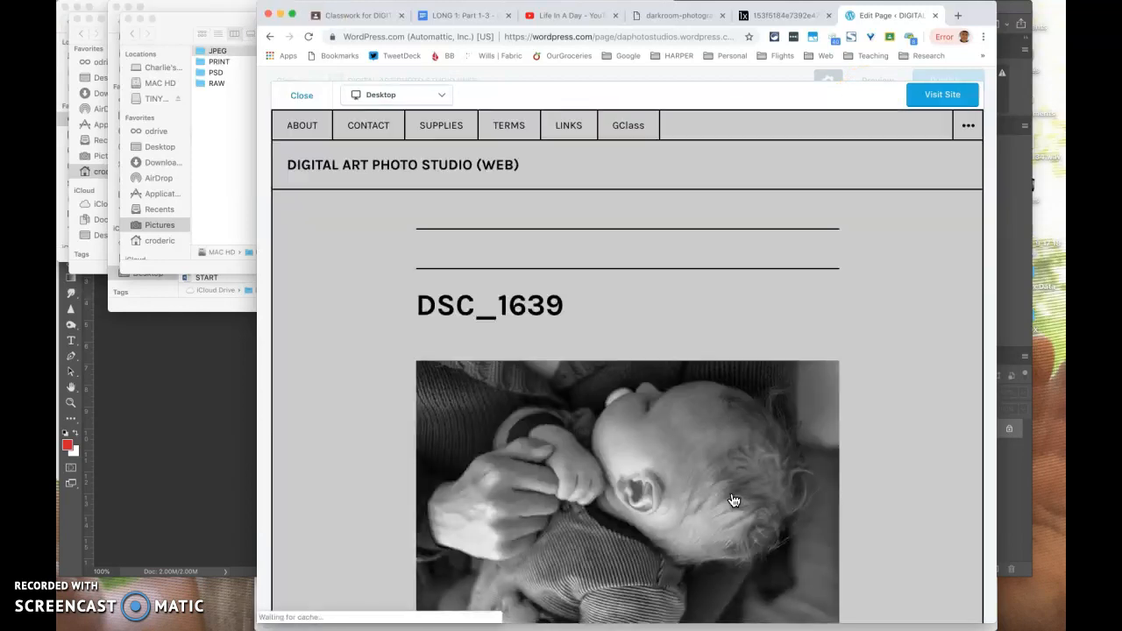
scroll(735, 500, down, 3)
scroll(734, 500, up, 3)
click(302, 95)
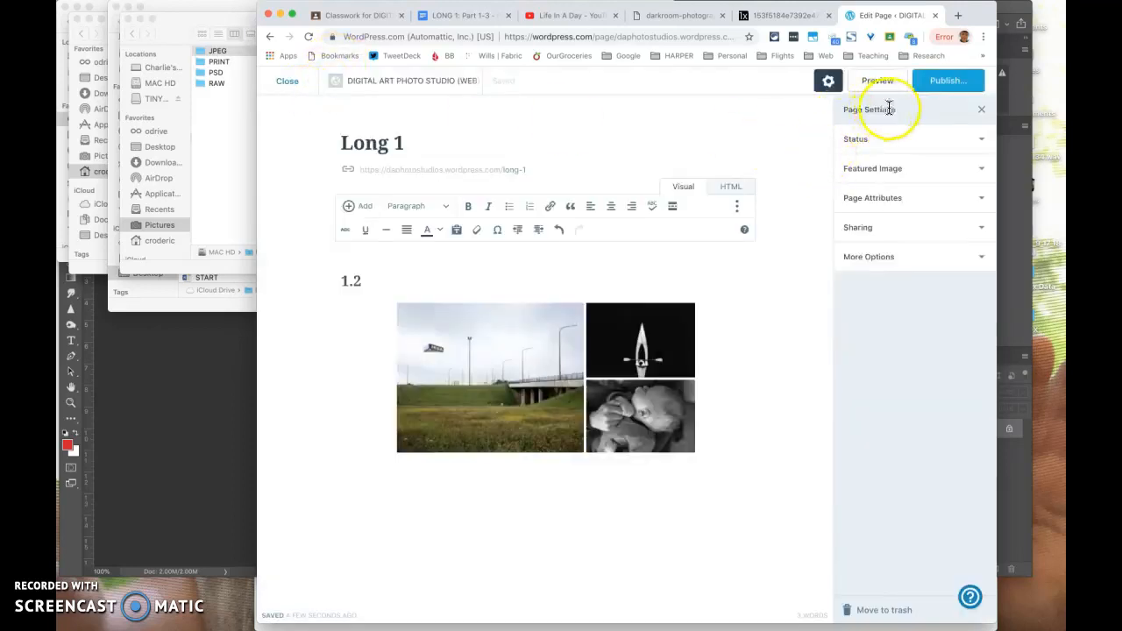
Publish the Long 1 page immediately with public visibility and open it on the live site
click(947, 83)
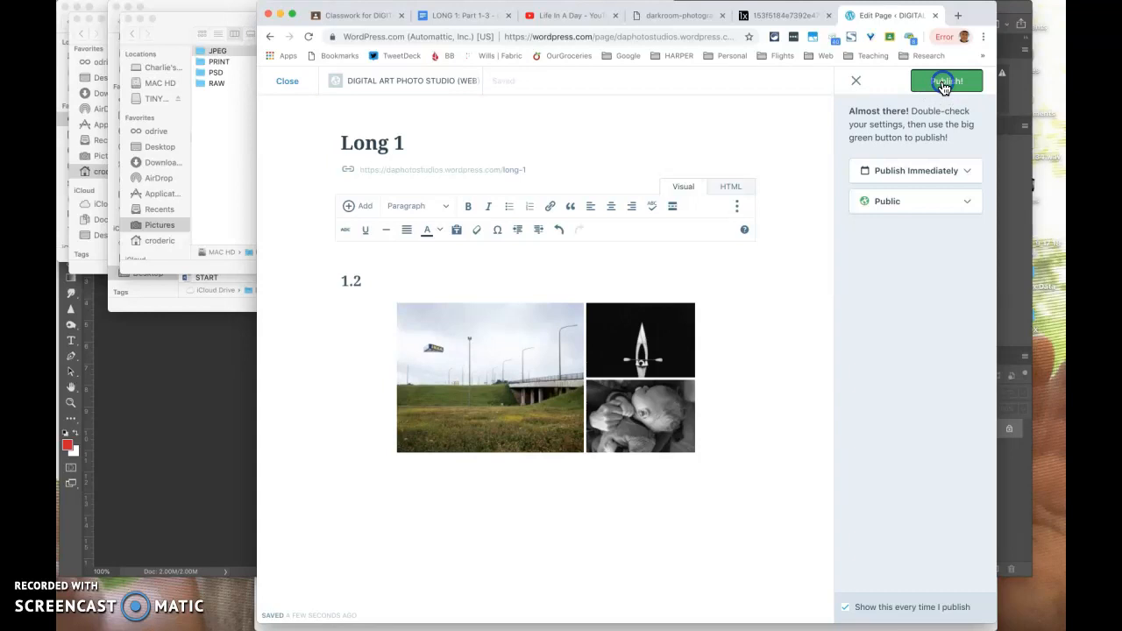
click(942, 85)
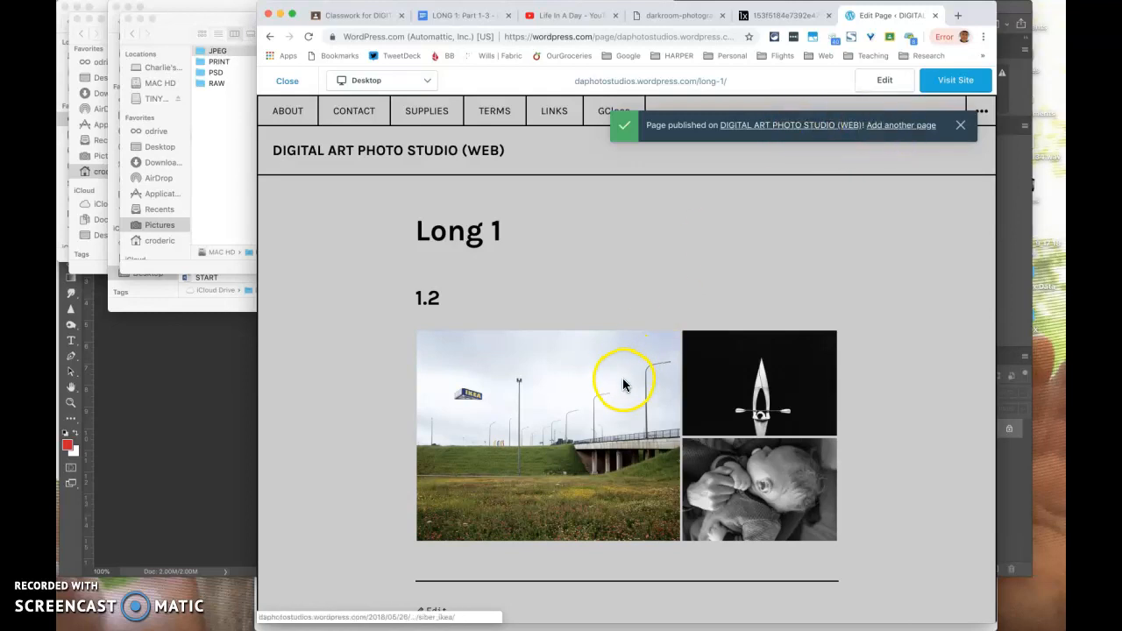
scroll(625, 377, down, 1)
click(825, 130)
Open the baby photo in the published gallery's carousel, browse the images and their captions both ways, and return to the page
click(705, 390)
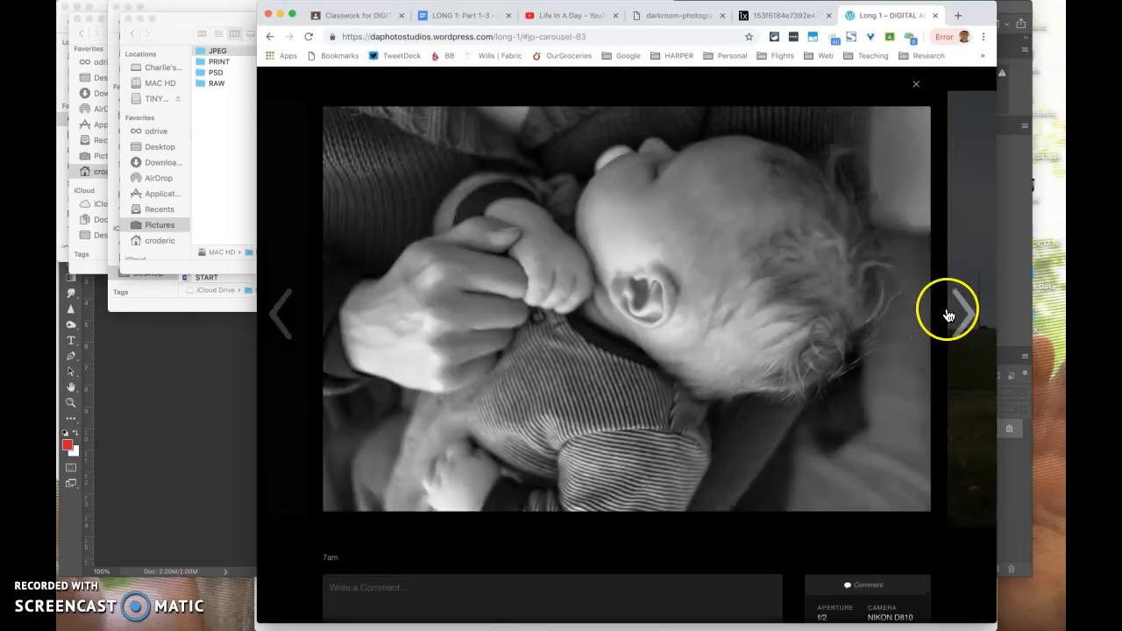
click(957, 314)
click(957, 314)
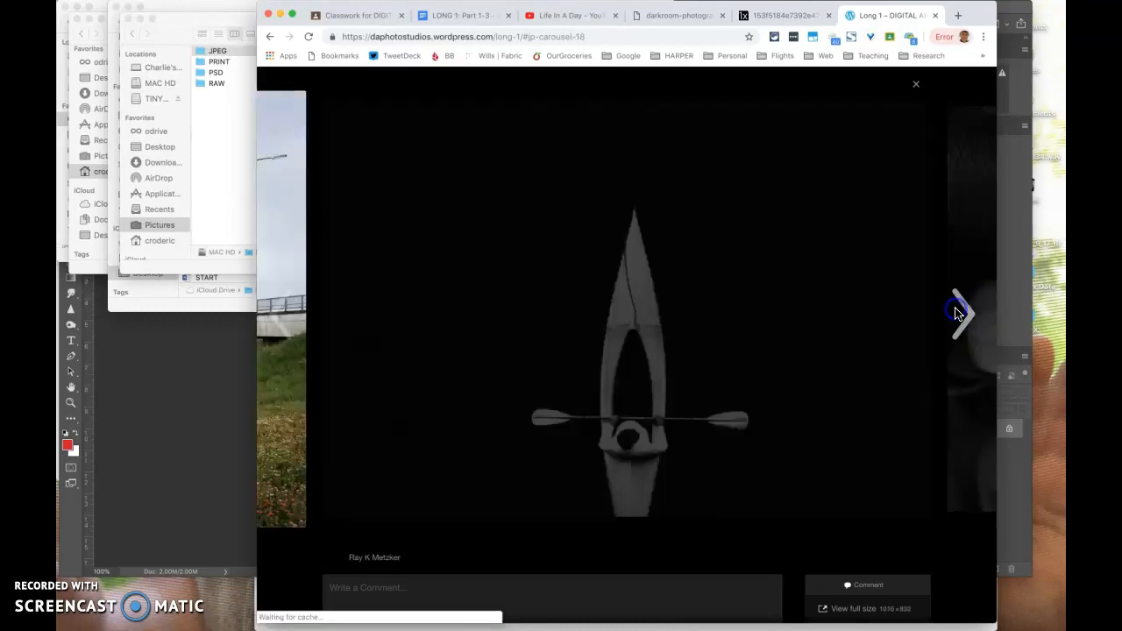
click(957, 314)
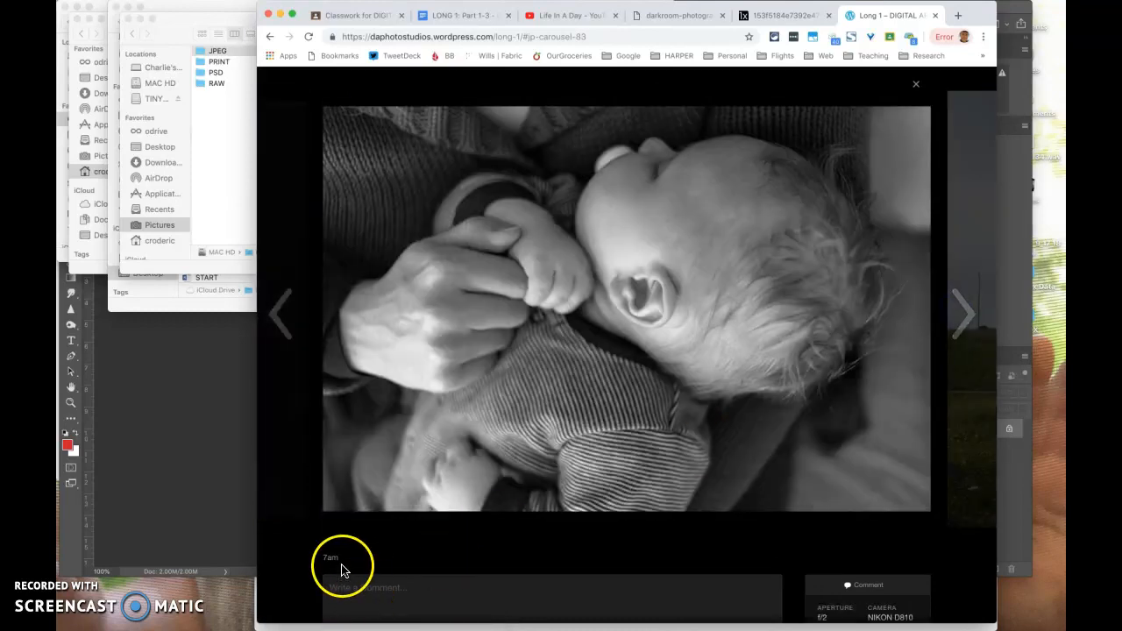
drag(328, 561, 322, 564)
click(342, 564)
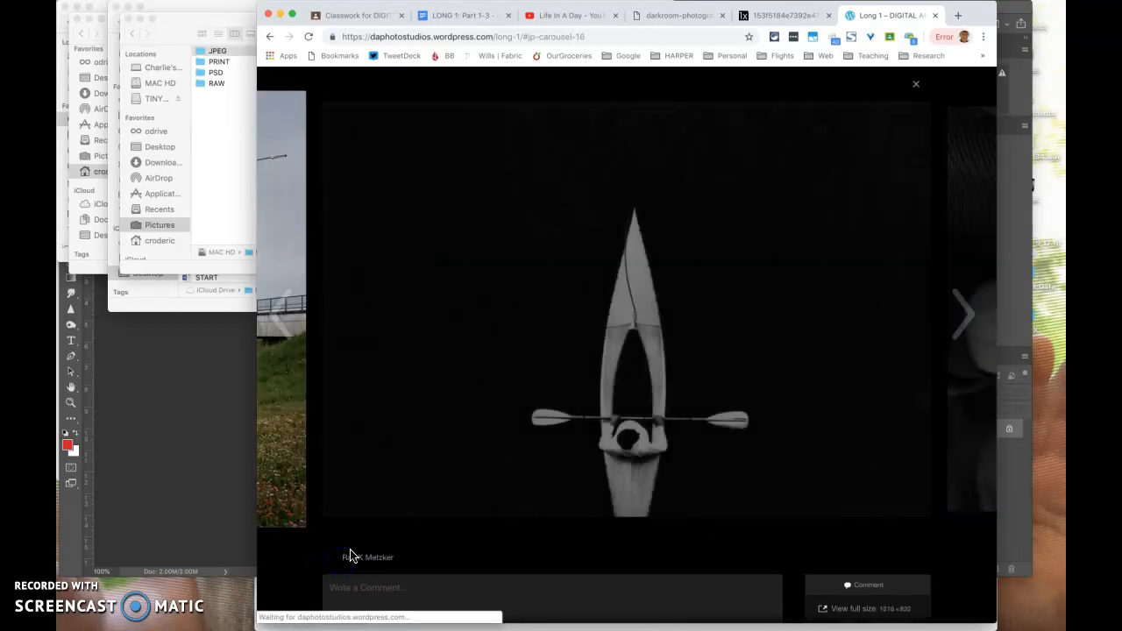
click(280, 321)
click(281, 321)
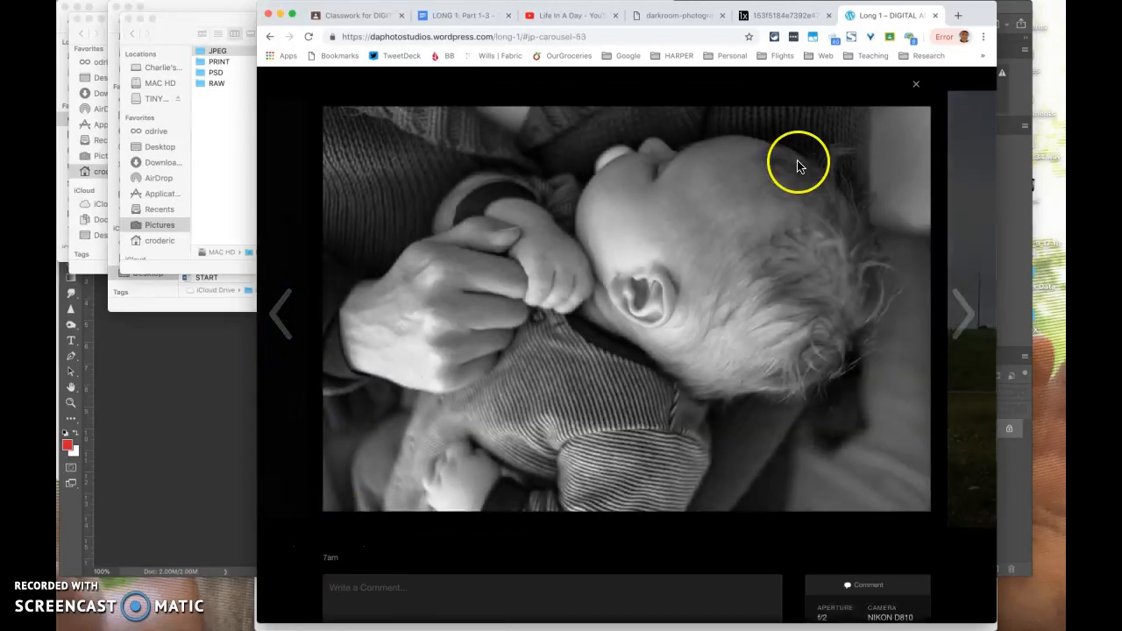
click(917, 85)
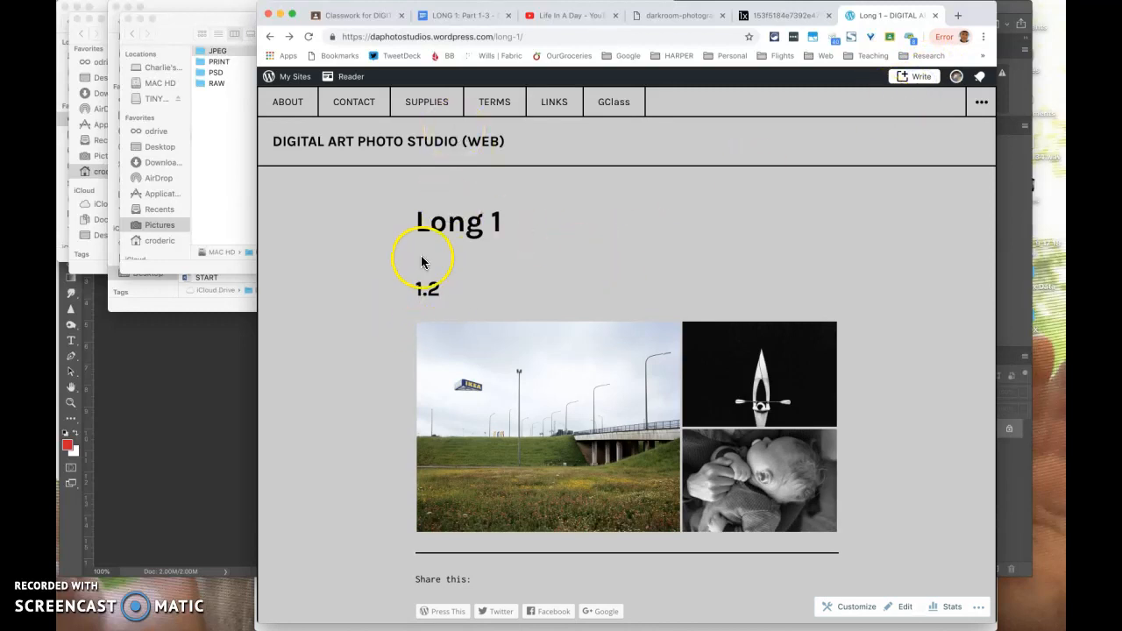
Select the full web address of the published Long 1 page
click(434, 37)
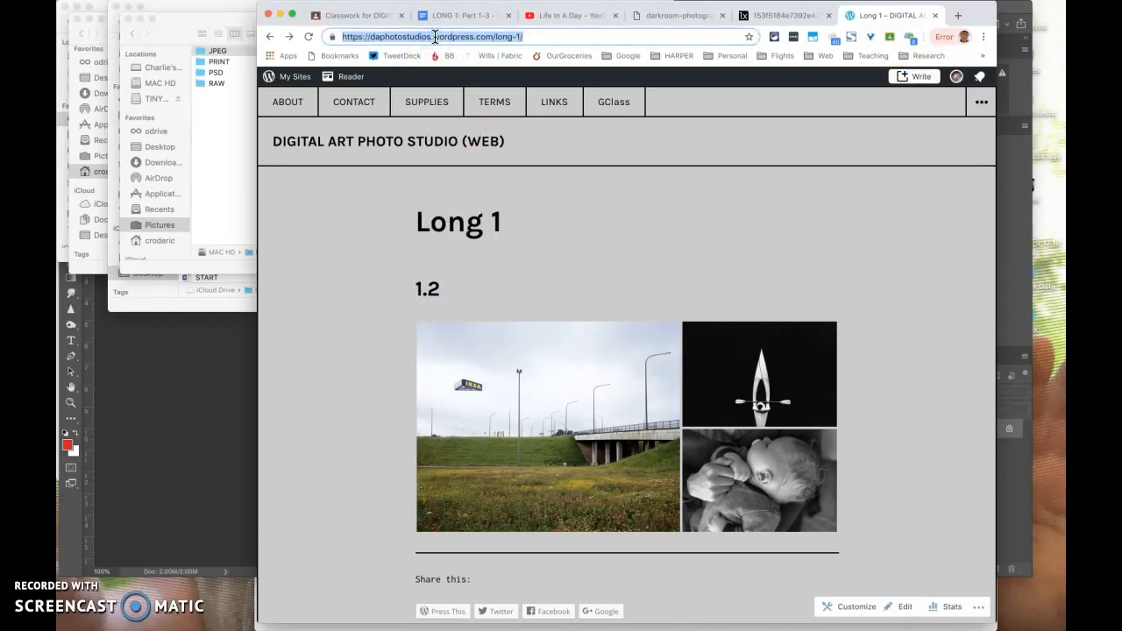